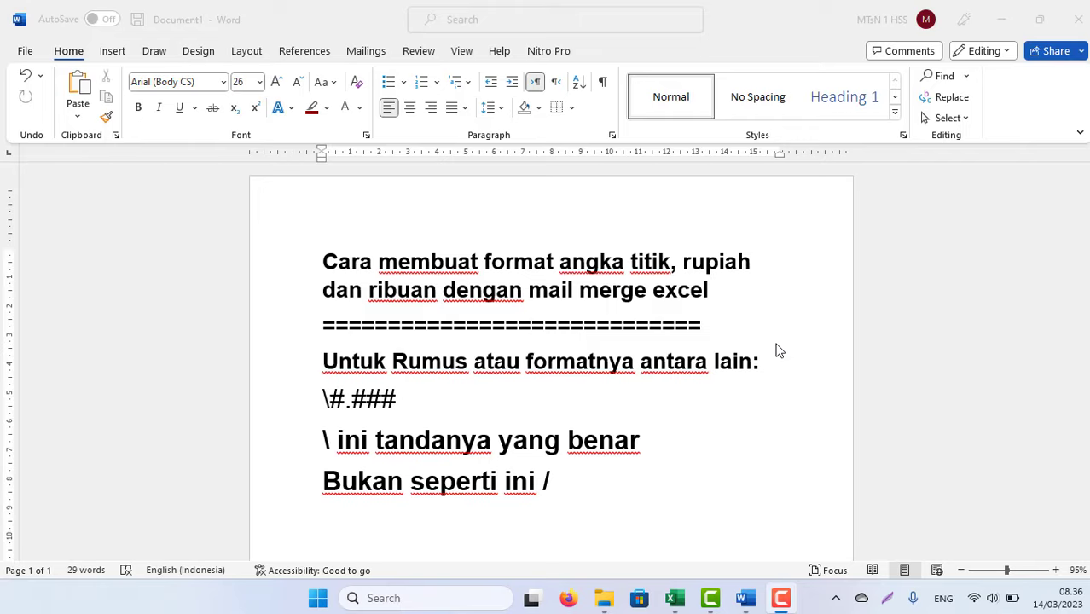
Step: Select the \#.### format code in the notes document, then deselect it
click(299, 406)
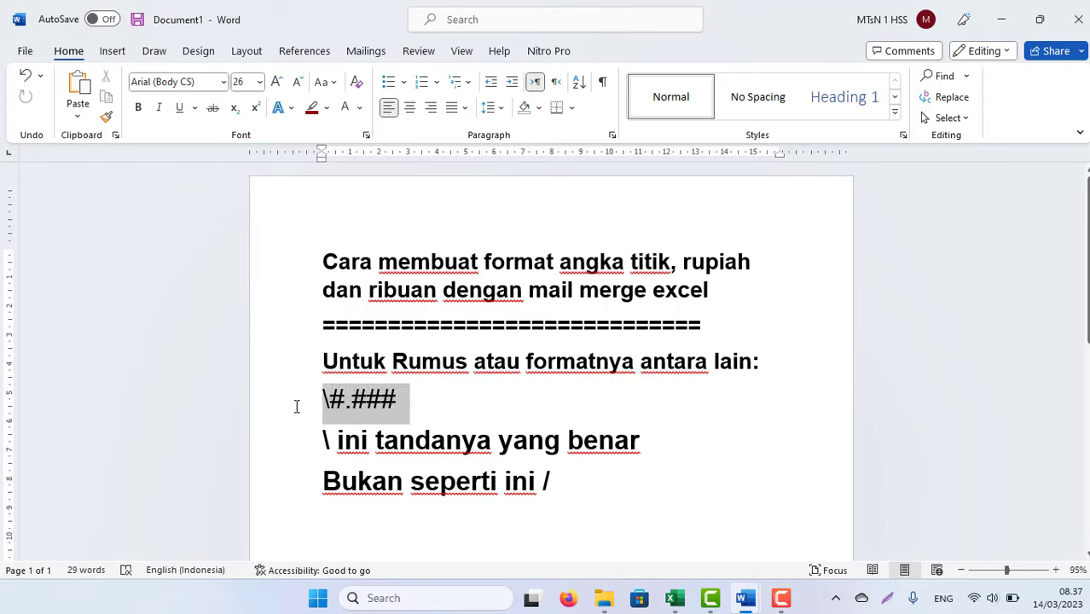
click(528, 441)
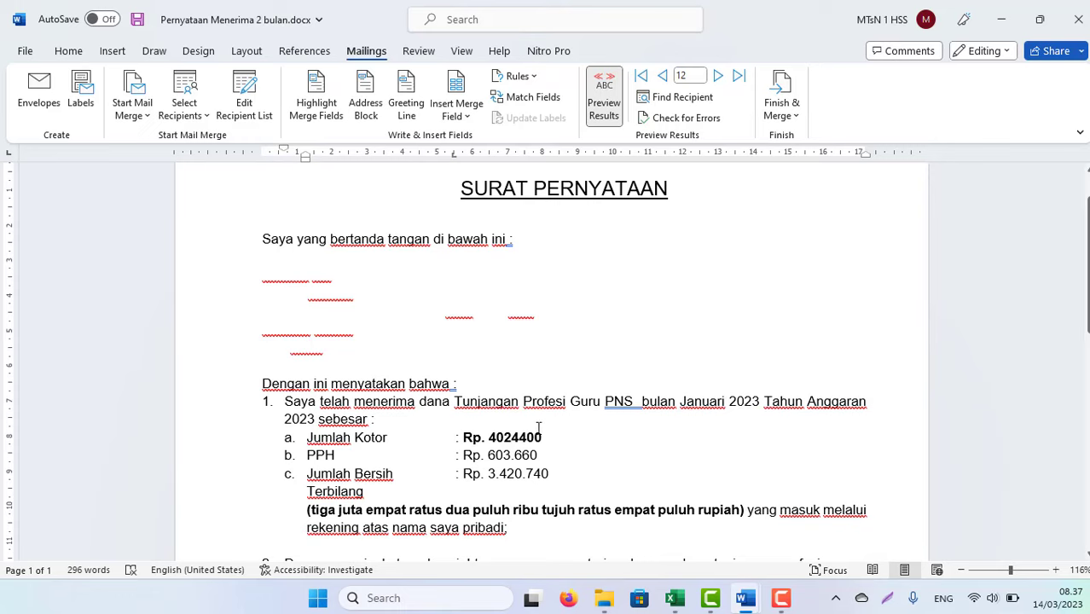
Step: Compare the unformatted Jumlah Kotor amount 4024400 with the formatted PPH value 603.660
drag(546, 438, 305, 438)
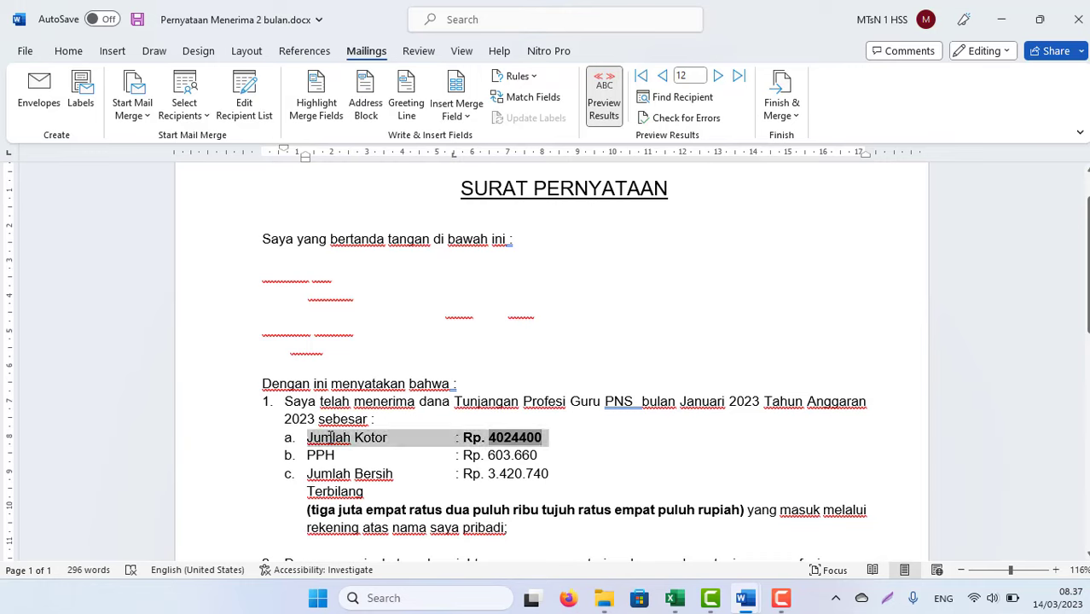
click(453, 439)
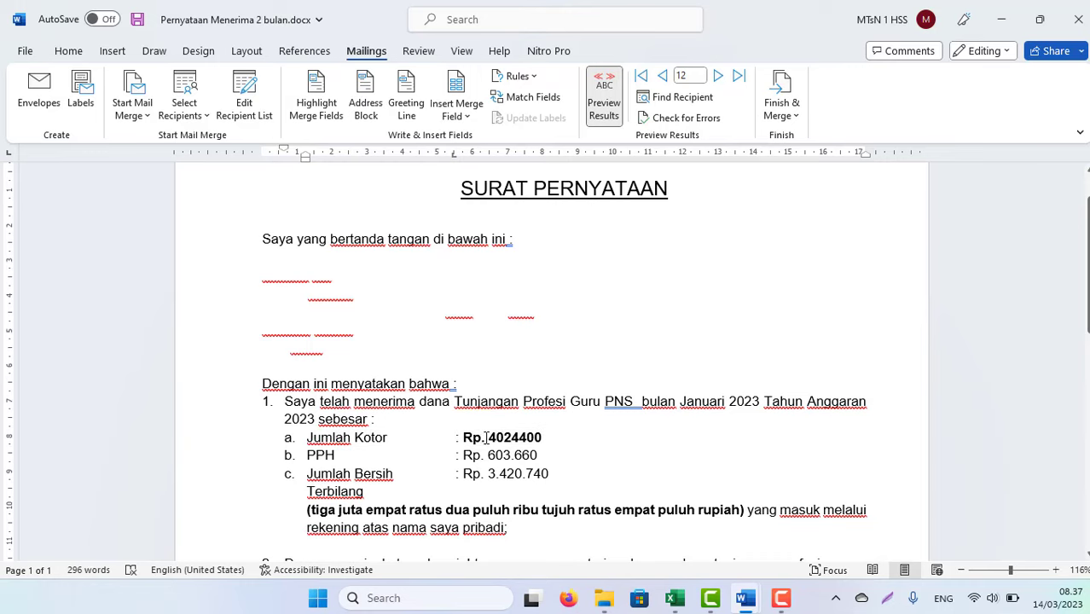
double_click(489, 438)
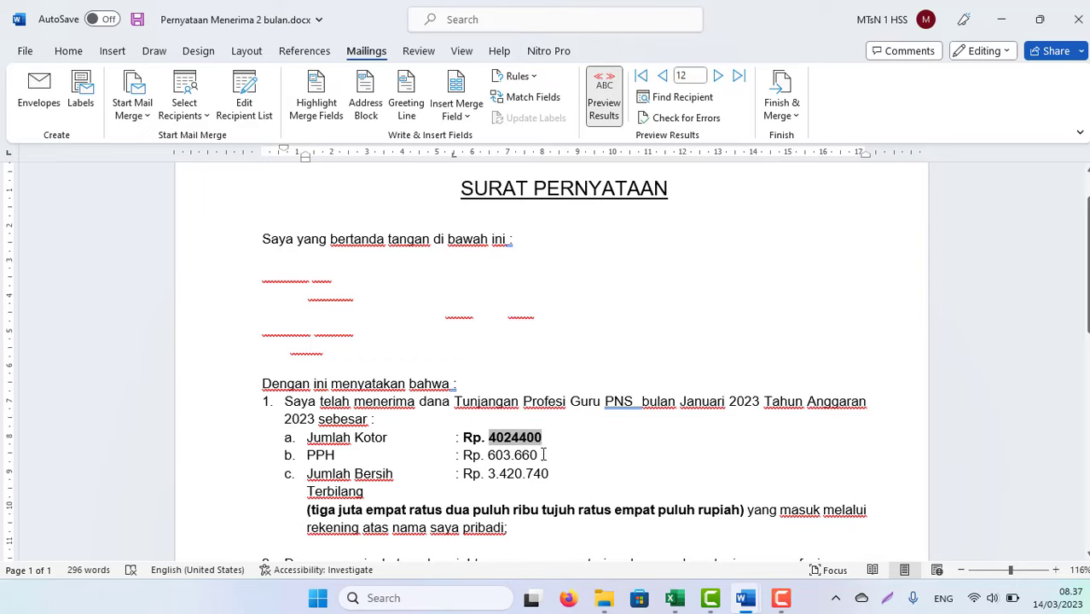
double_click(529, 454)
click(495, 438)
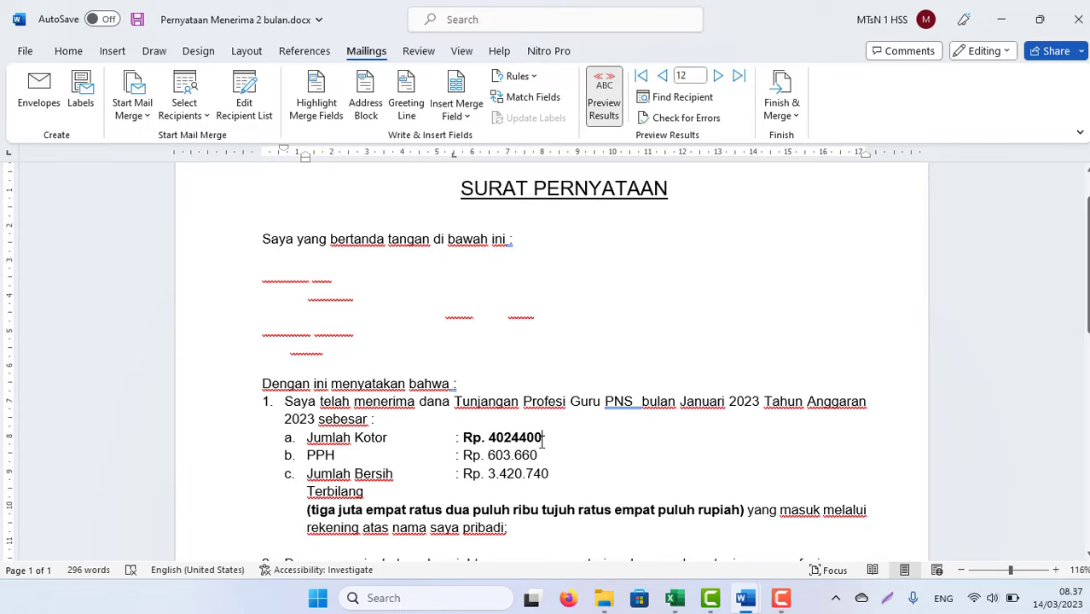
double_click(509, 436)
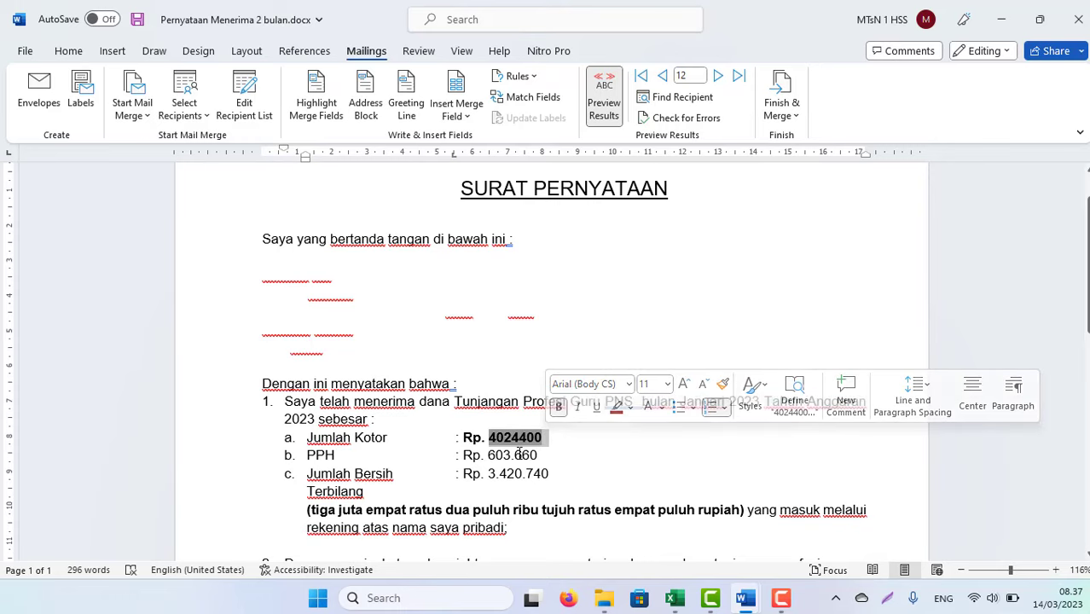
double_click(519, 454)
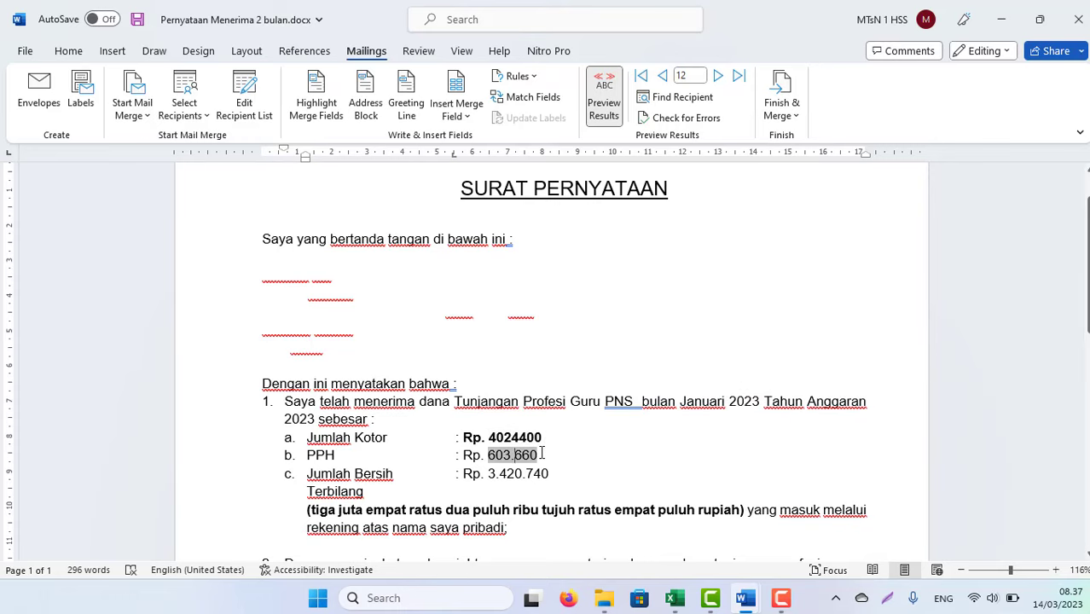
double_click(490, 438)
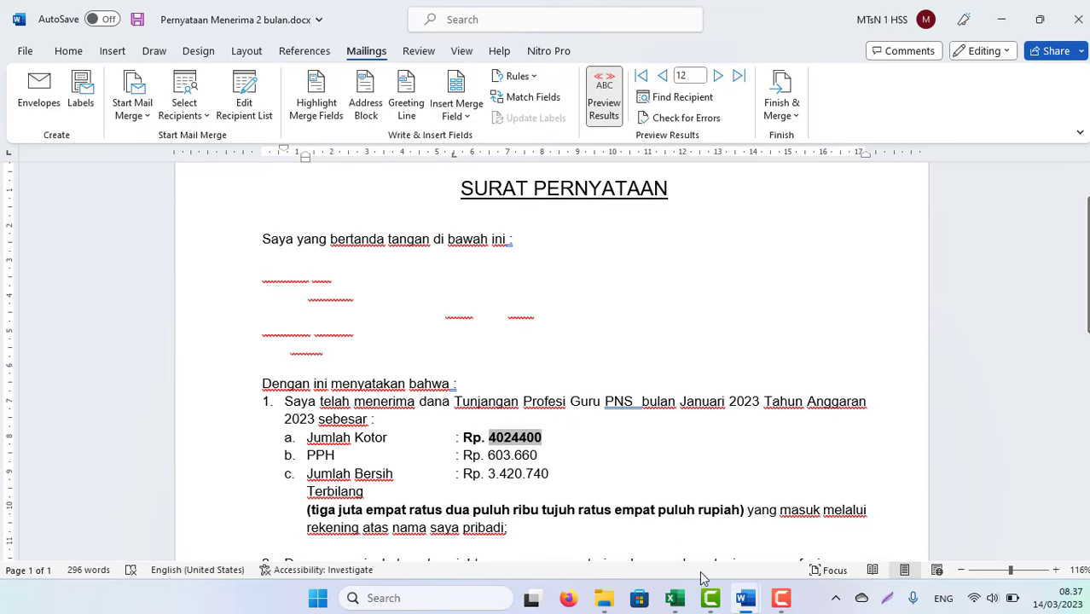
mouse_move(674, 597)
click(649, 550)
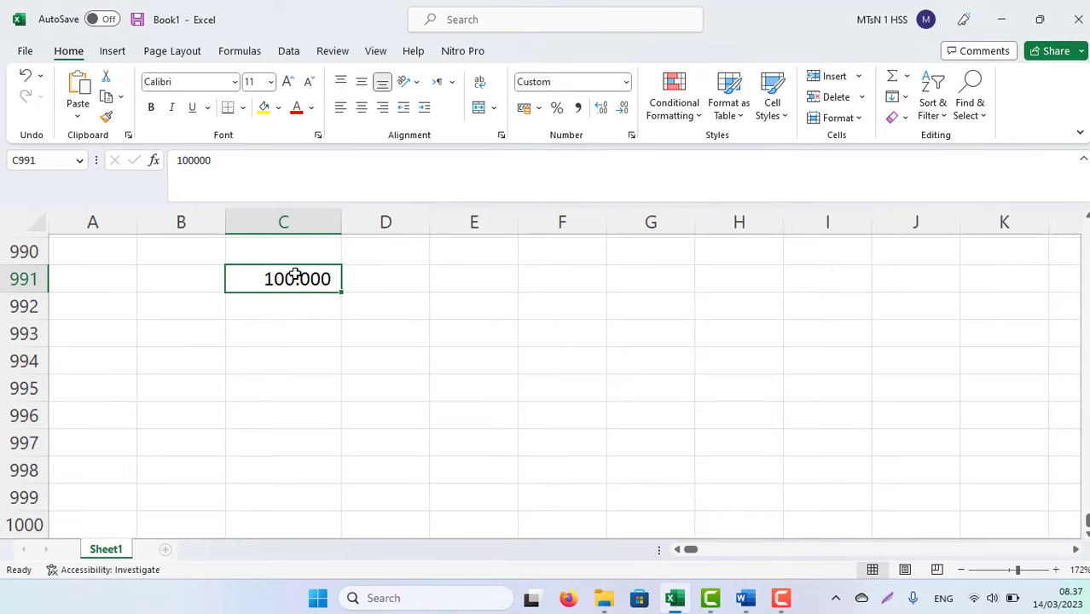
Step: Find the #.##0,00 custom number format in cell C991's Format Cells list
right_click(294, 274)
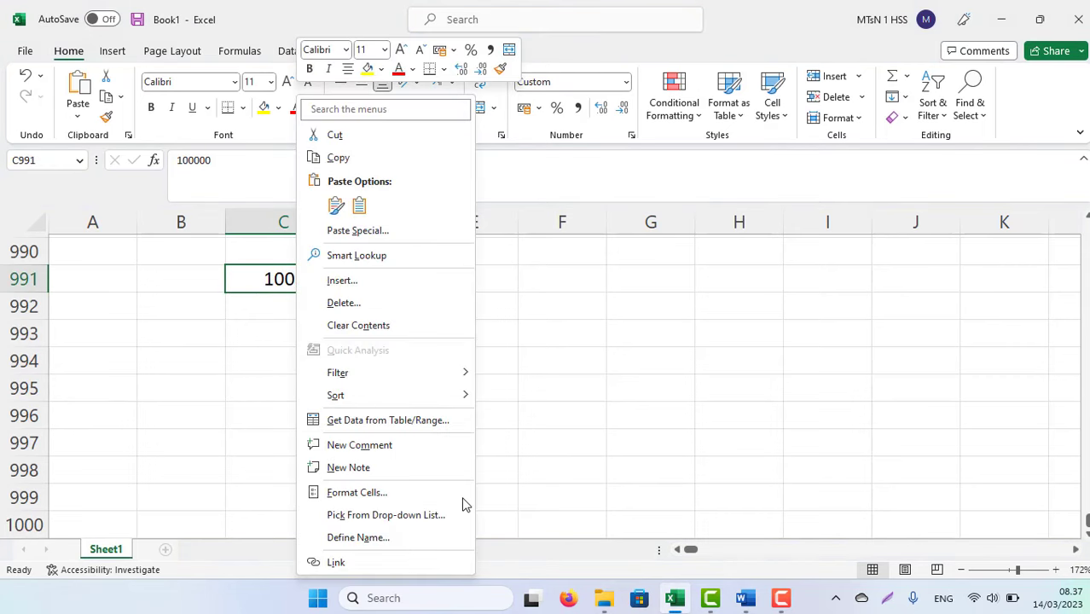
click(368, 492)
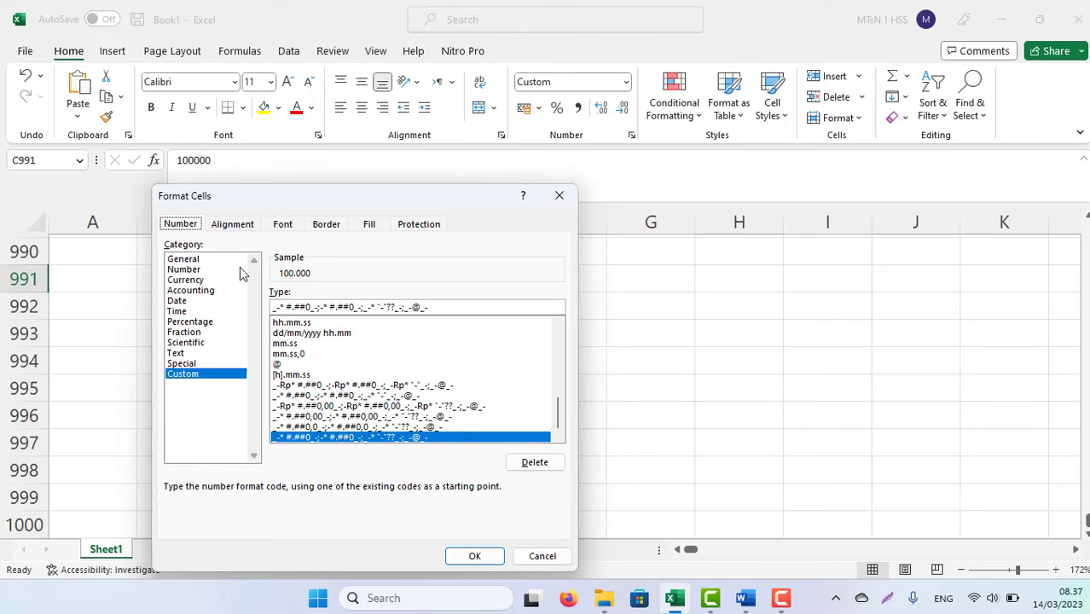
click(322, 388)
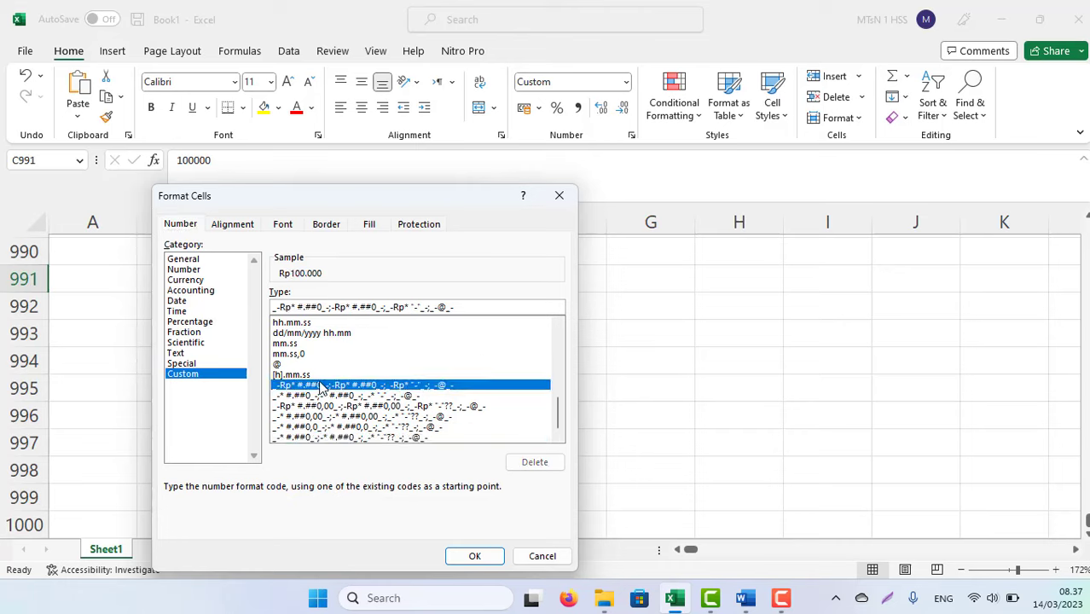
key(Up)
key(Up)
key(Up)
key(Up)
key(Up)
key(Up)
key(Up)
key(Up)
key(Down)
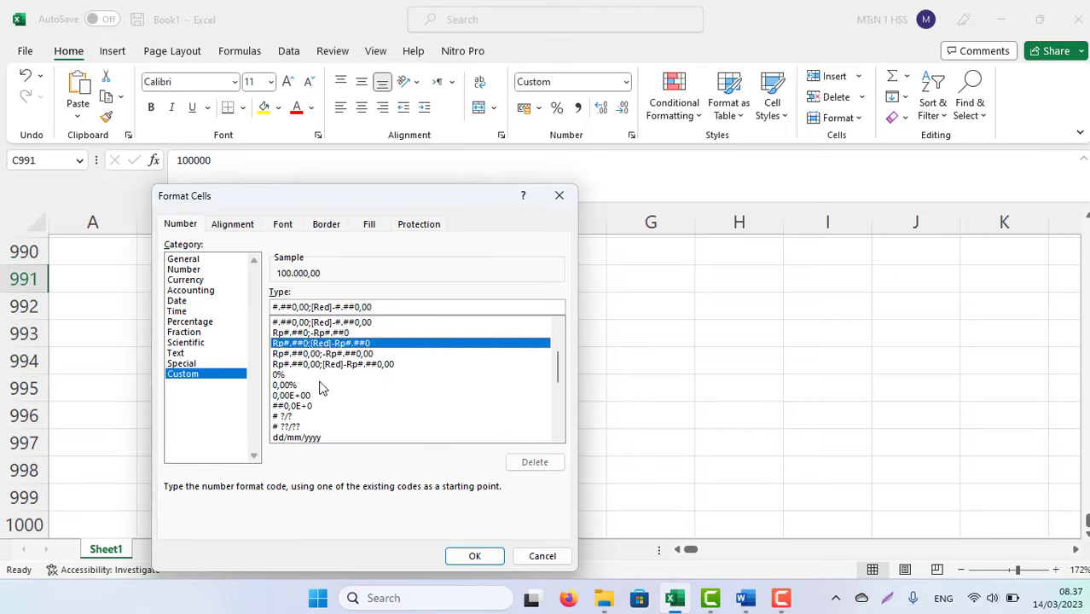
key(Down)
key(Down)
key(Down)
key(Down)
key(Down)
key(Down)
key(Up)
key(Up)
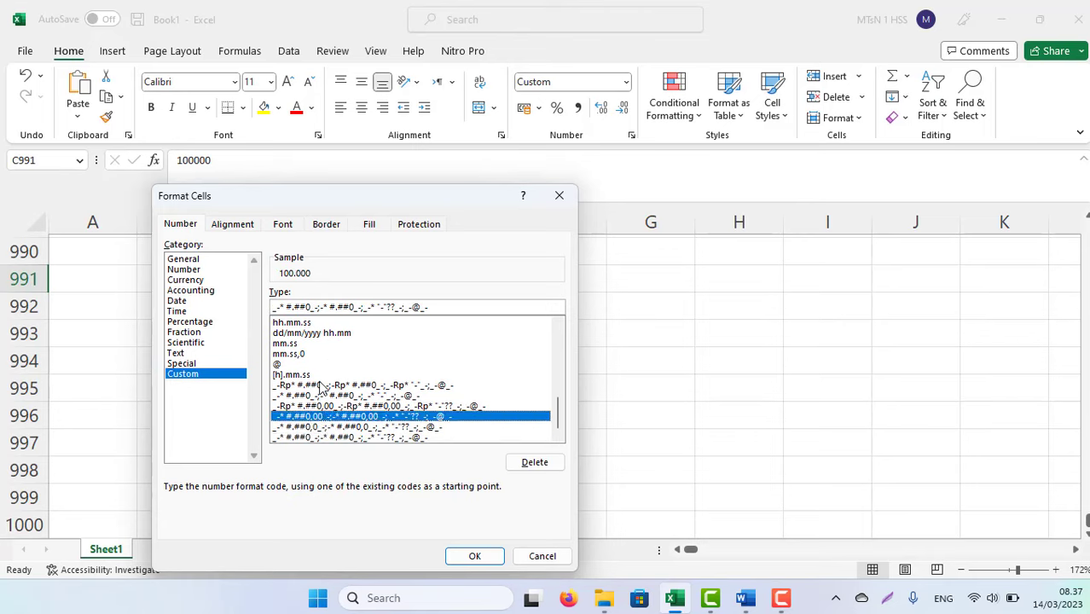
key(Up)
key(Up)
key(Up)
key(Up)
key(Up)
key(Up)
key(Up)
key(Up)
key(Up)
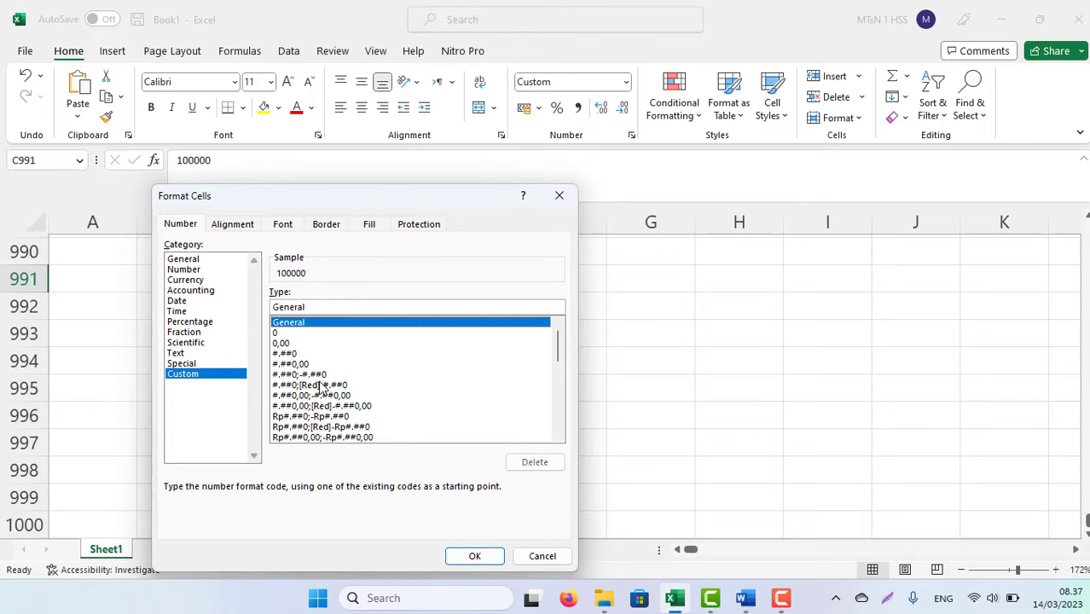
key(Down)
key(Down)
key(Down)
key(Down)
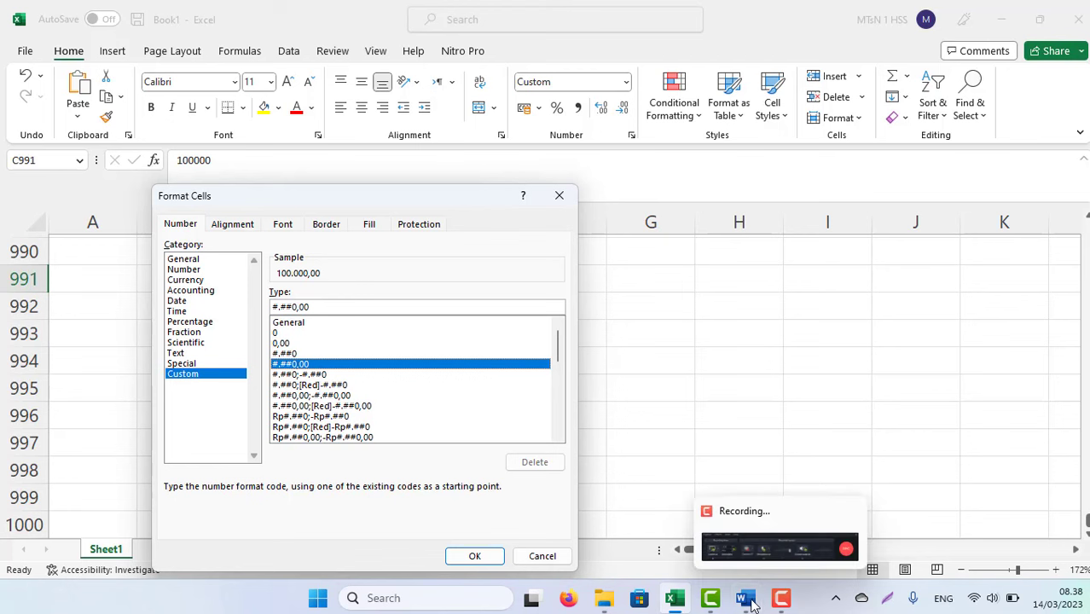
mouse_move(745, 598)
click(731, 521)
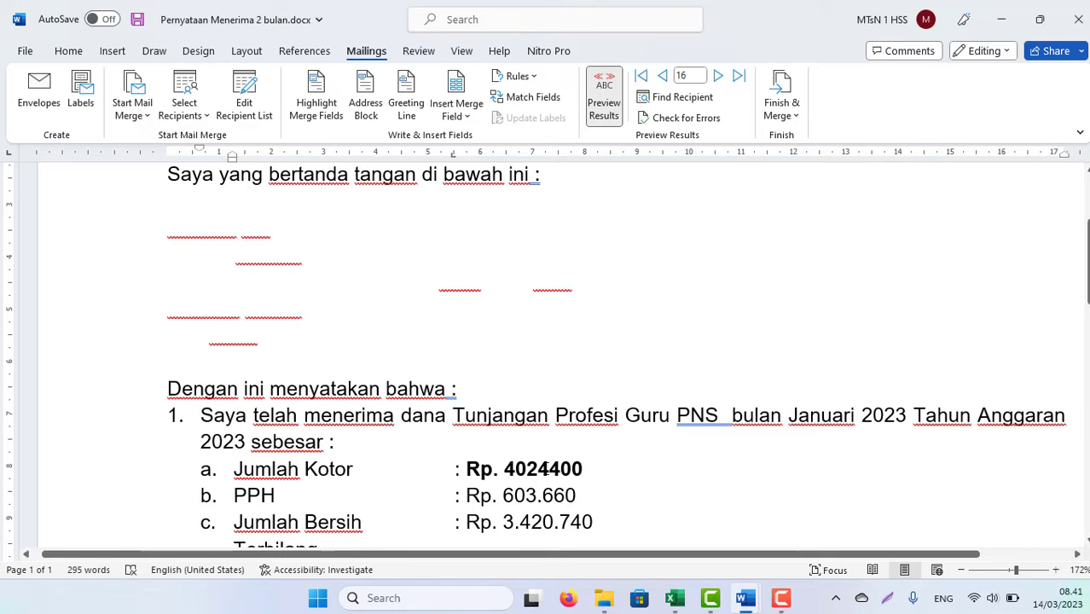
Step: Select the 4024400 amount and bring up its merge field context menu
double_click(549, 468)
click(592, 468)
double_click(551, 470)
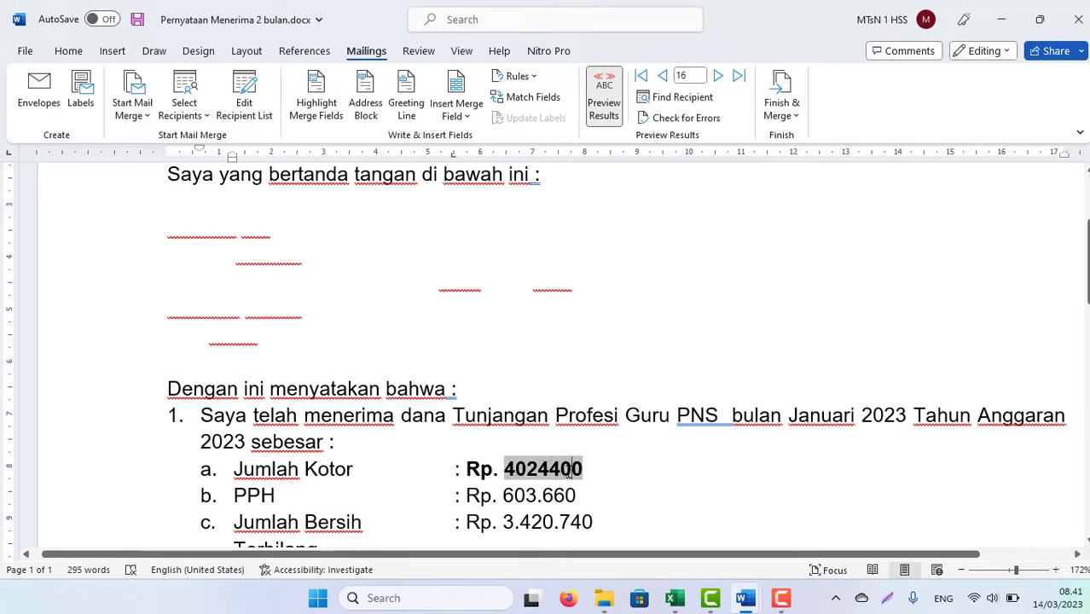
click(585, 472)
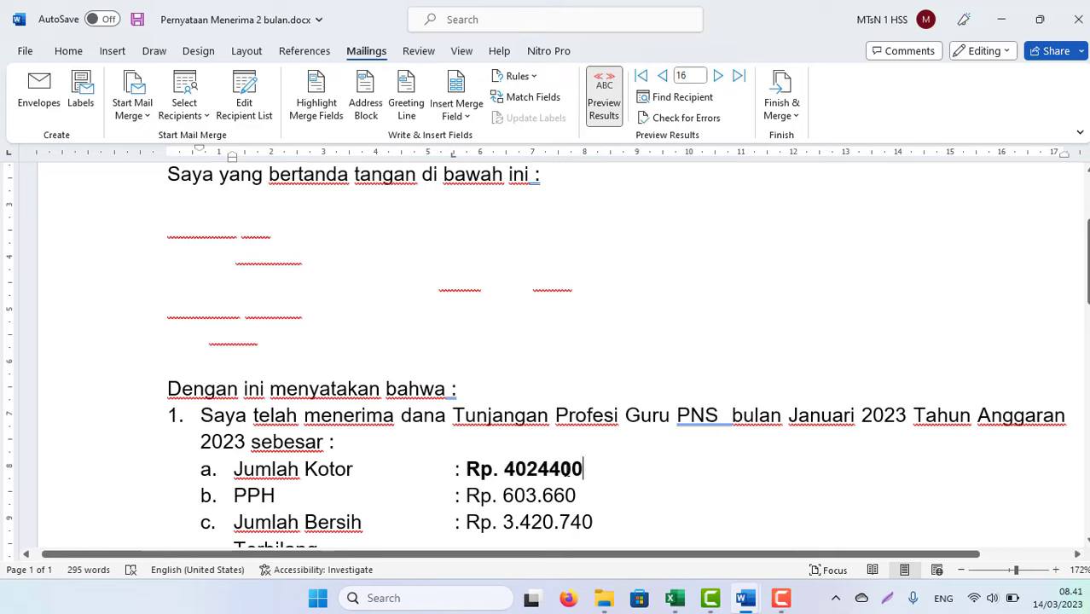
right_click(566, 470)
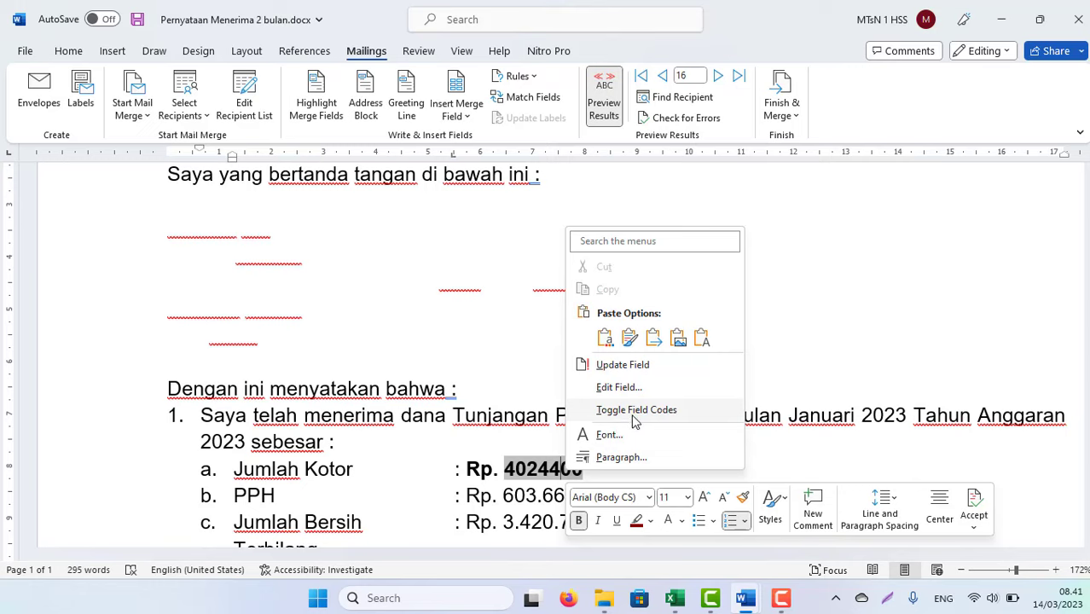
Step: Reveal { MERGEFIELD GAJI_POKOK_Rp } behind the amount, toggling Preview Results off and on
click(631, 411)
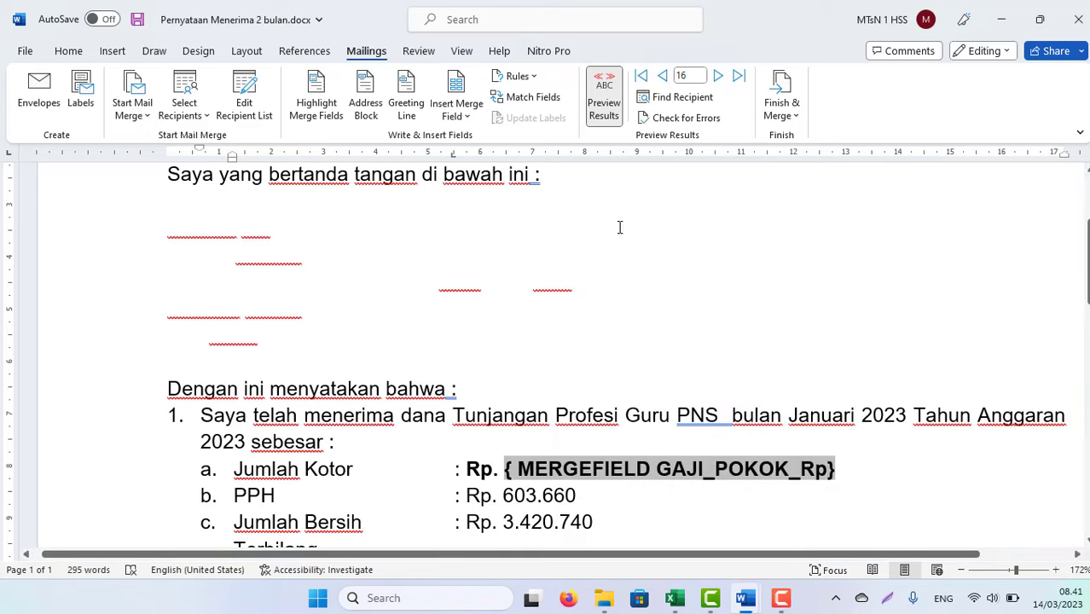
click(605, 115)
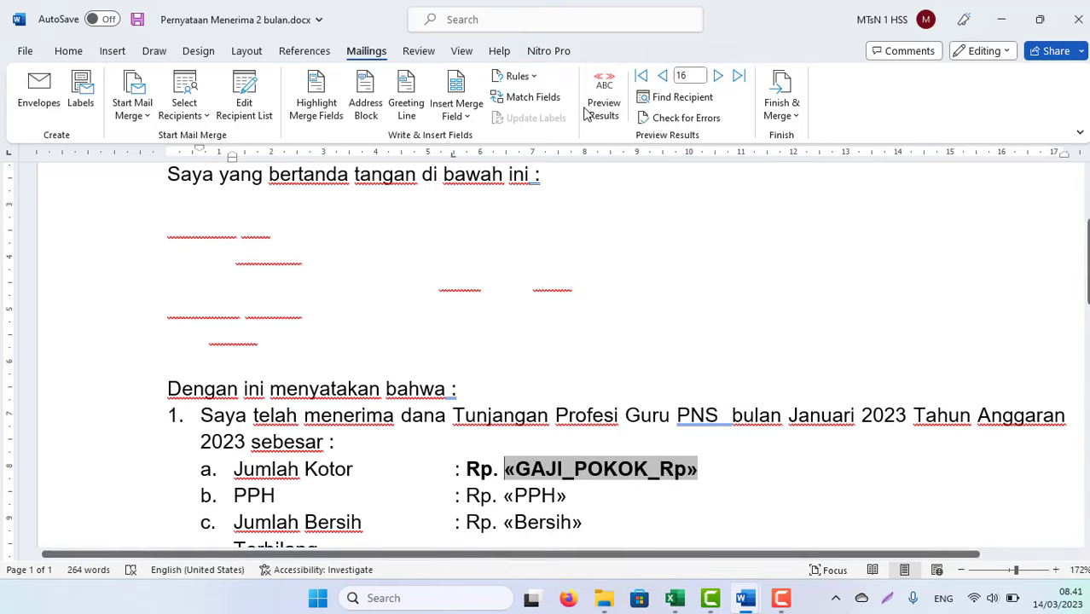
click(603, 94)
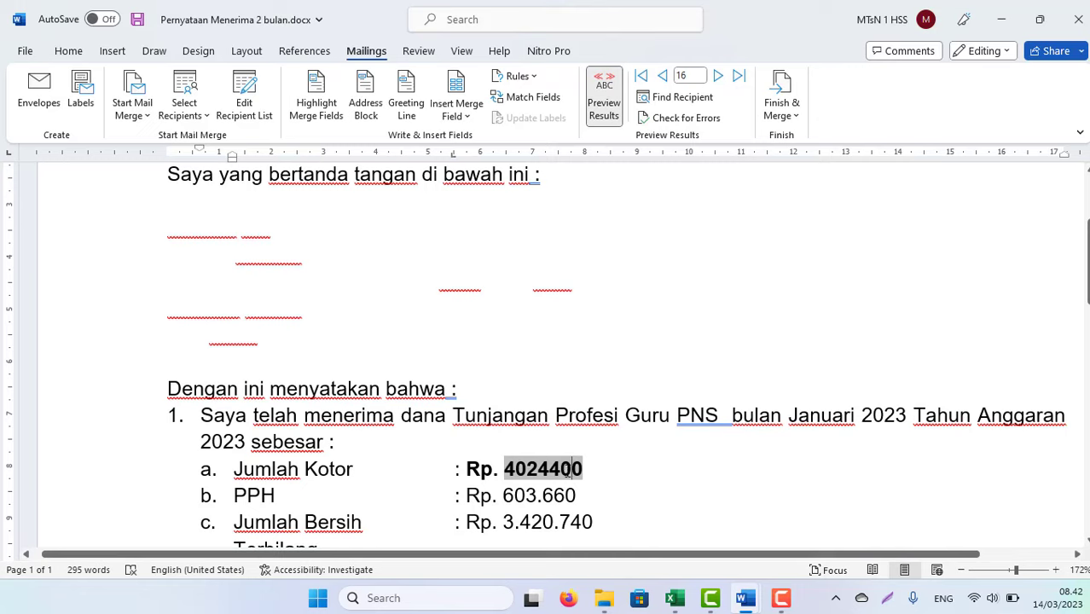
right_click(564, 471)
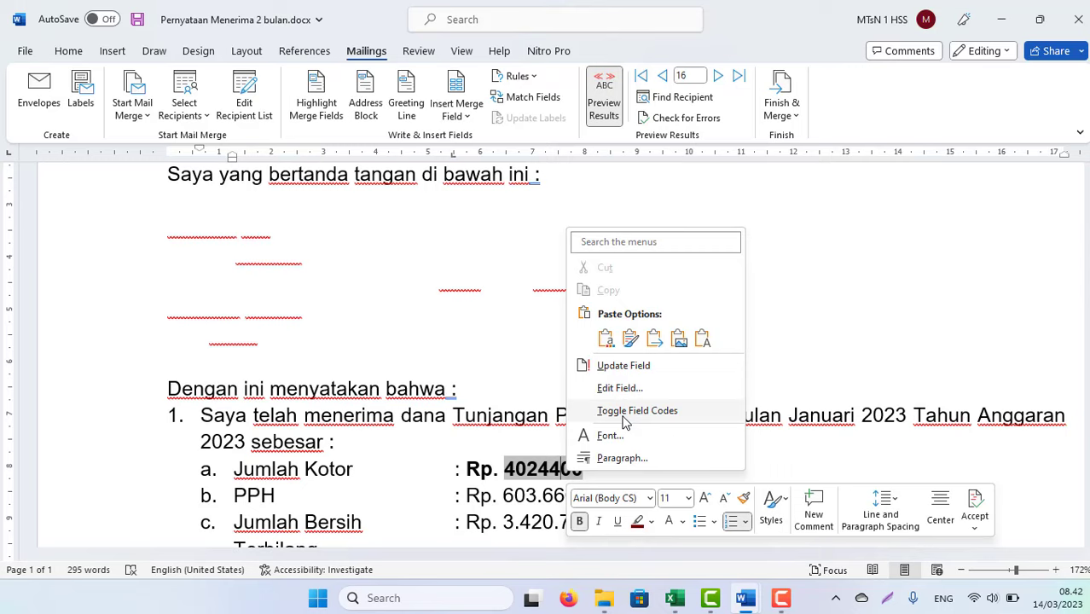
click(625, 415)
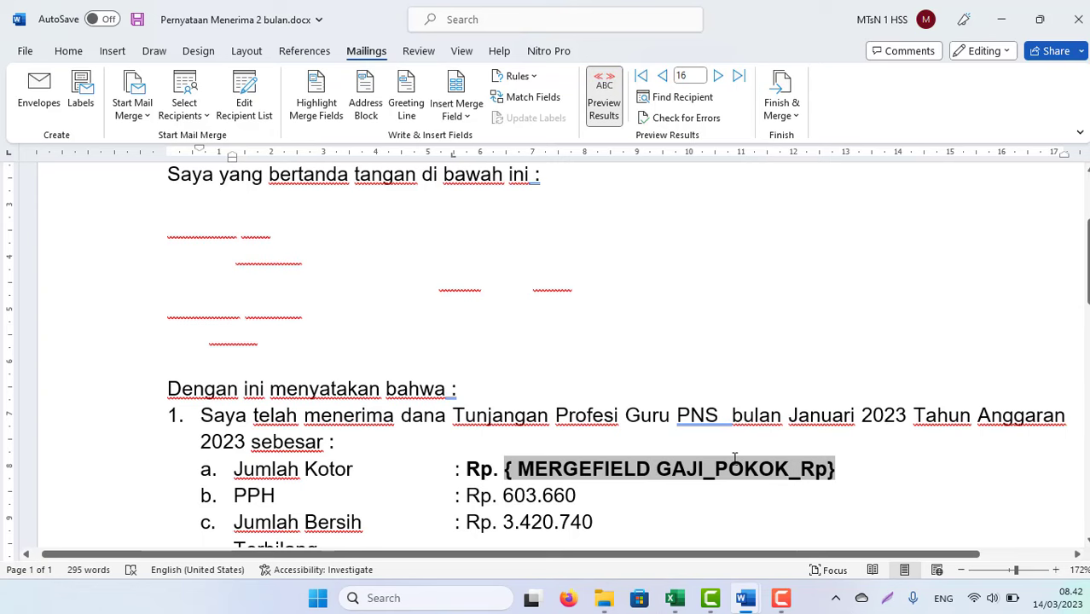
mouse_move(745, 598)
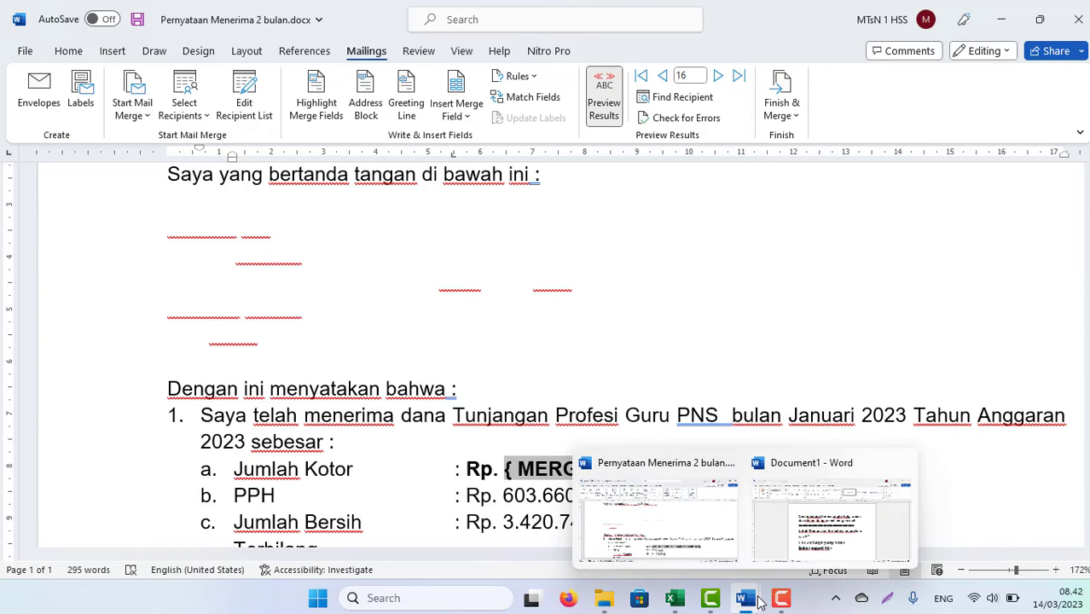
Step: Select and copy the \#.### switch text from the Document1 notes
click(835, 510)
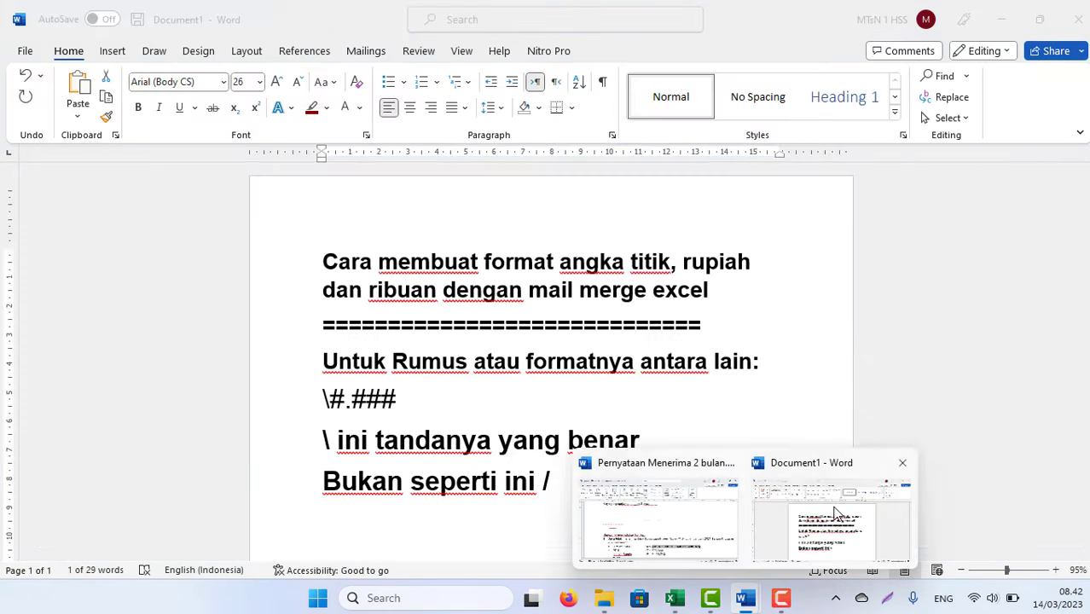
click(405, 403)
drag(404, 403, 323, 398)
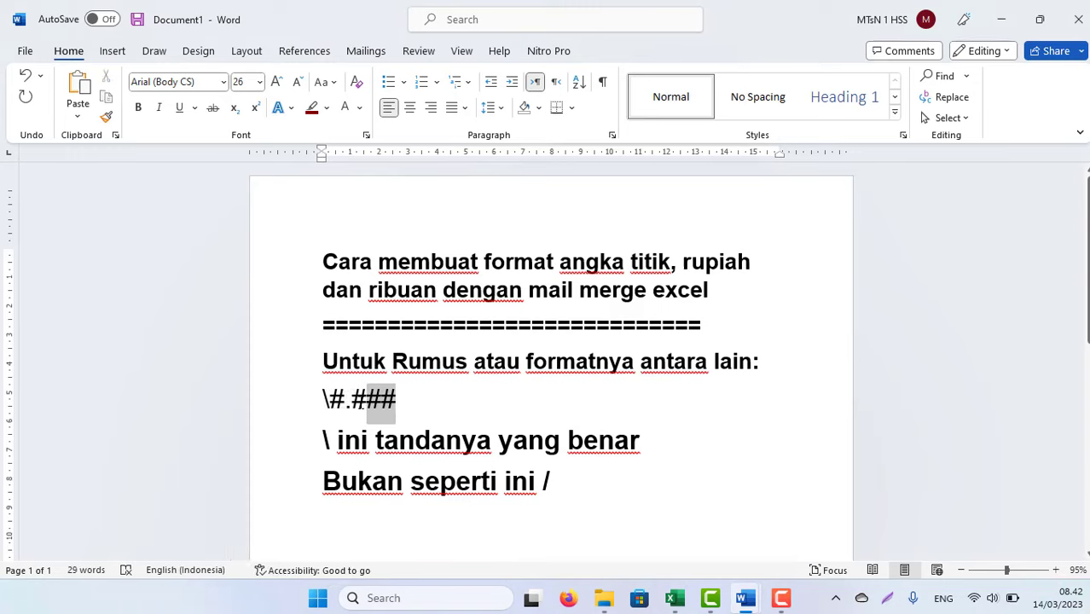
click(323, 398)
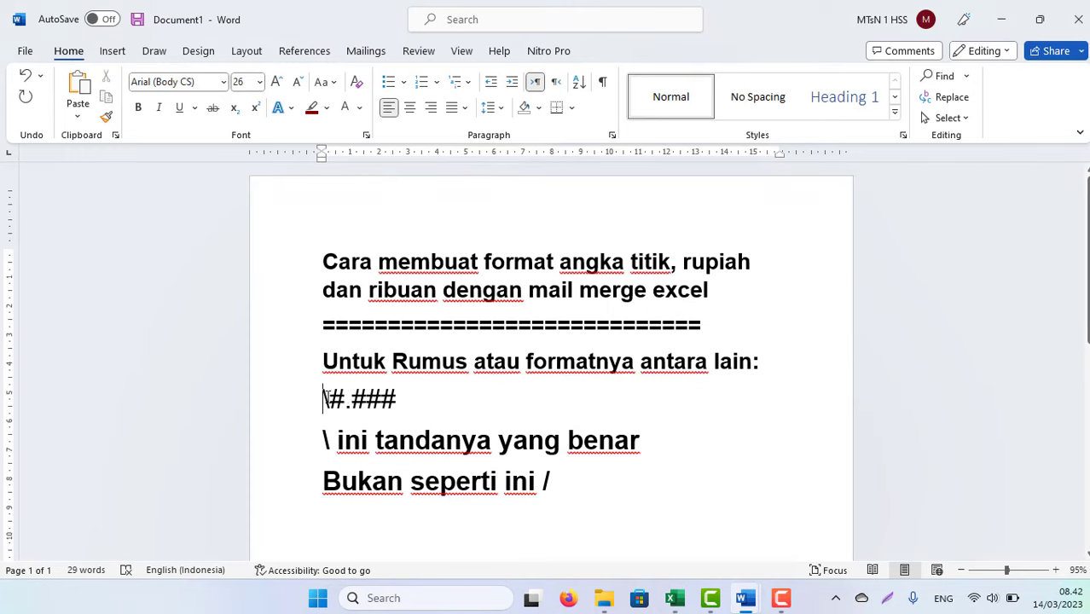
drag(323, 398, 331, 399)
drag(332, 440, 323, 442)
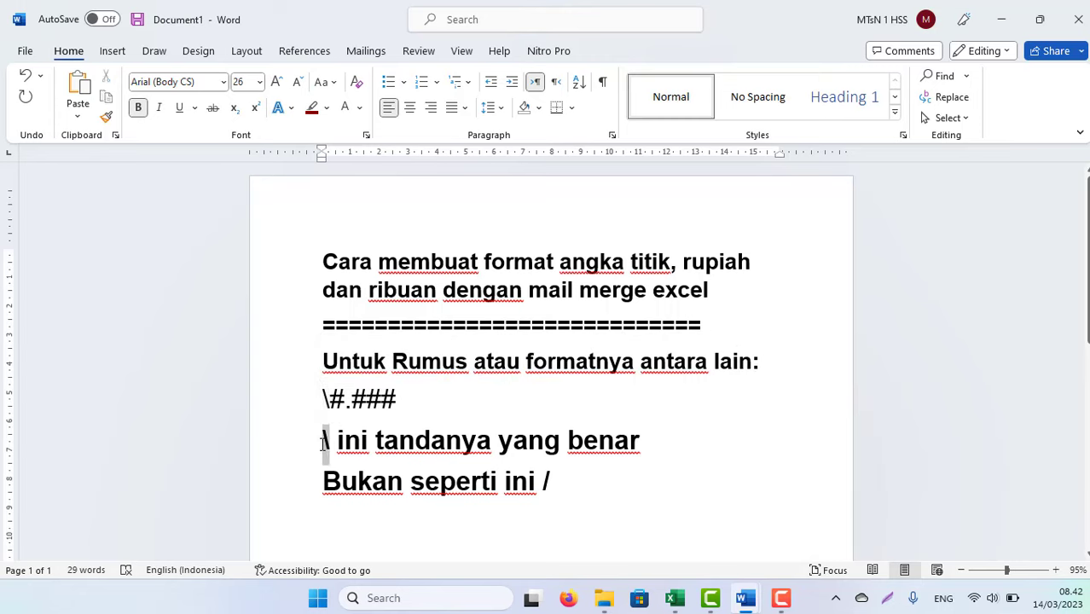
drag(552, 481, 543, 479)
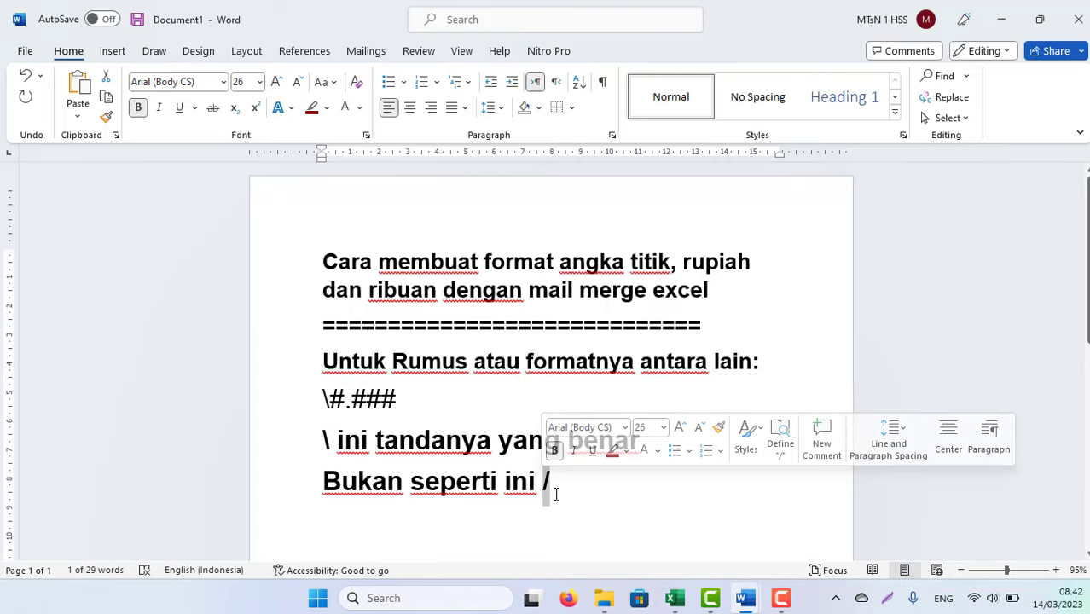
click(555, 493)
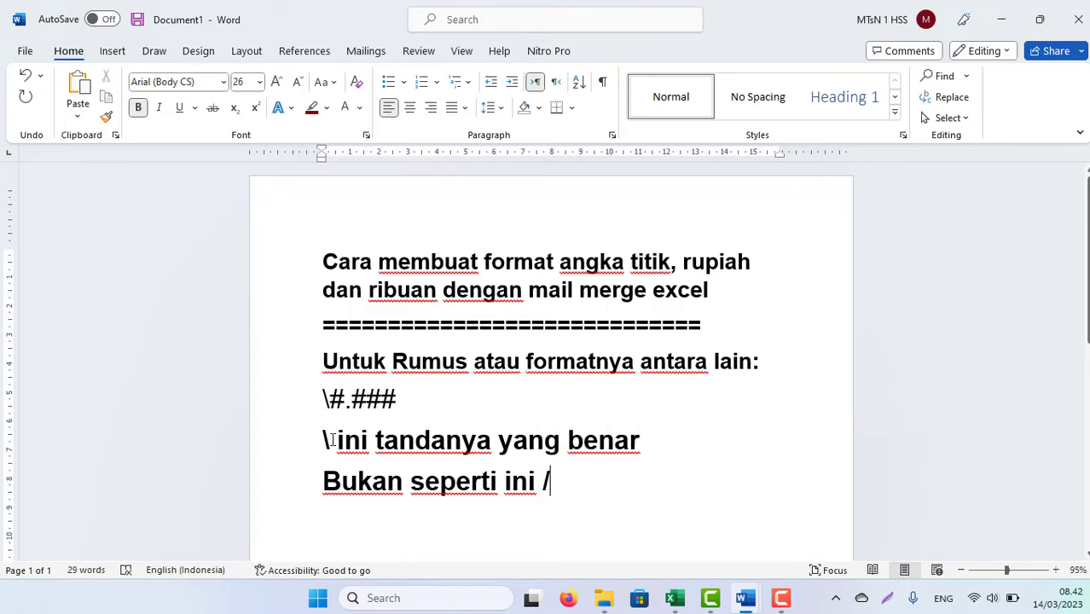
drag(333, 440, 323, 440)
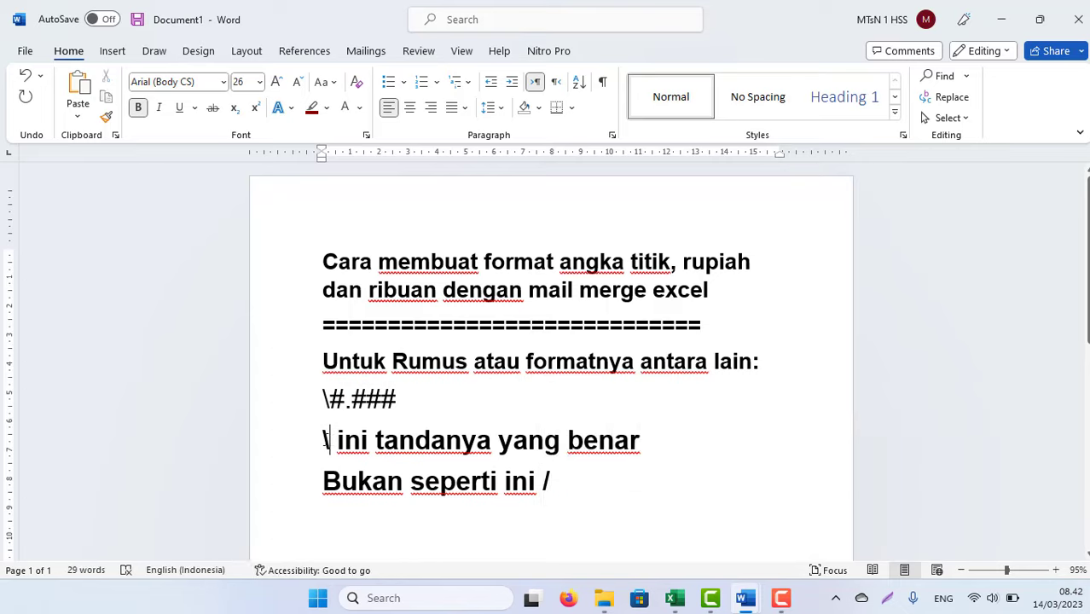
click(324, 440)
drag(405, 400, 318, 398)
key(ctrl+c)
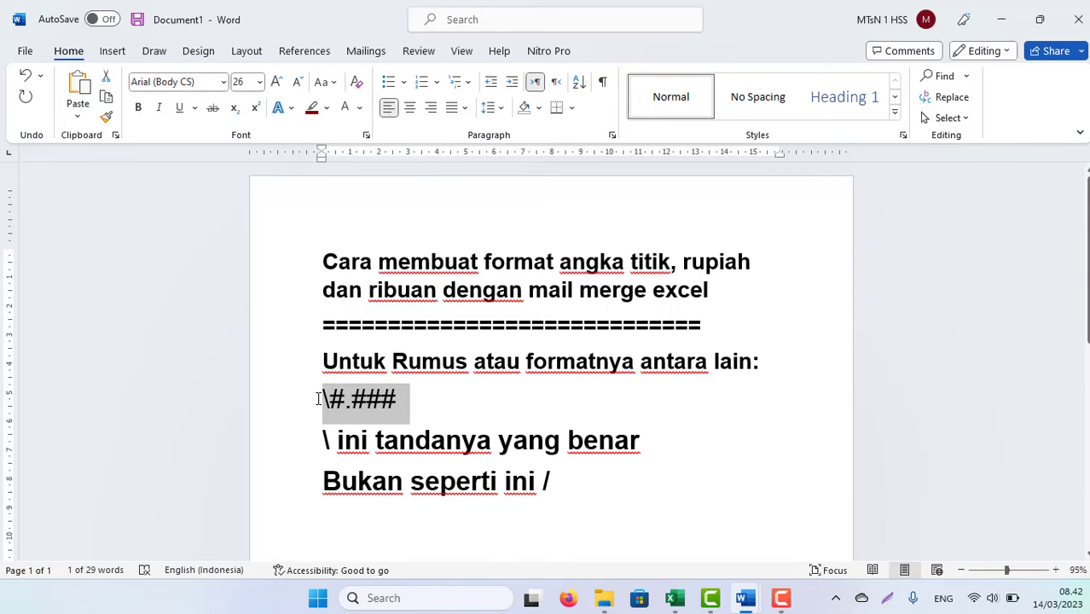
key(alt+Tab)
Step: Show the field code of the 4024400 amount in the letter
key(shift+F9)
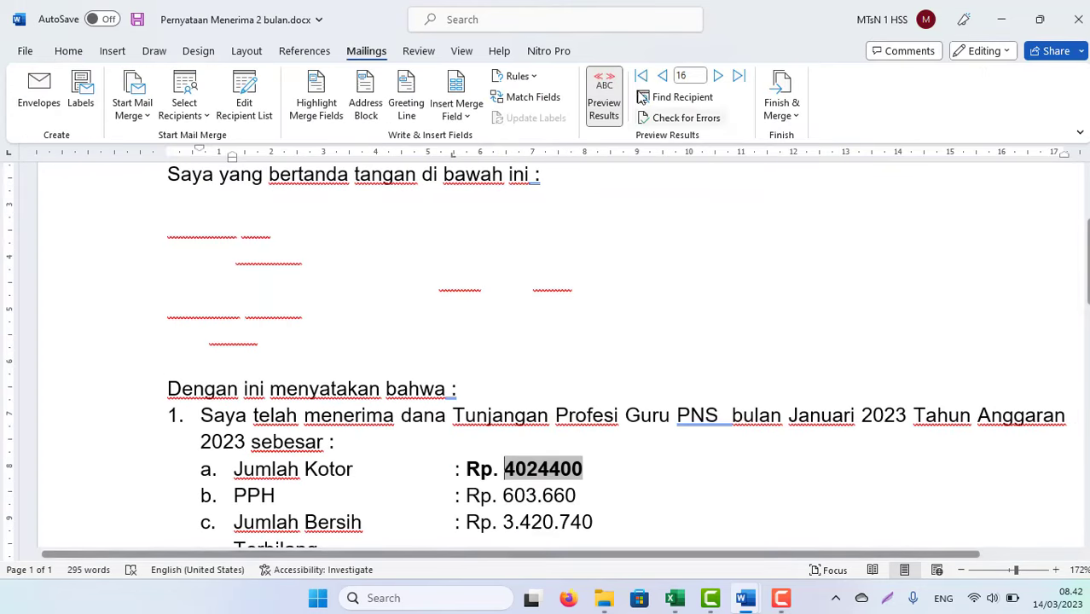
right_click(560, 468)
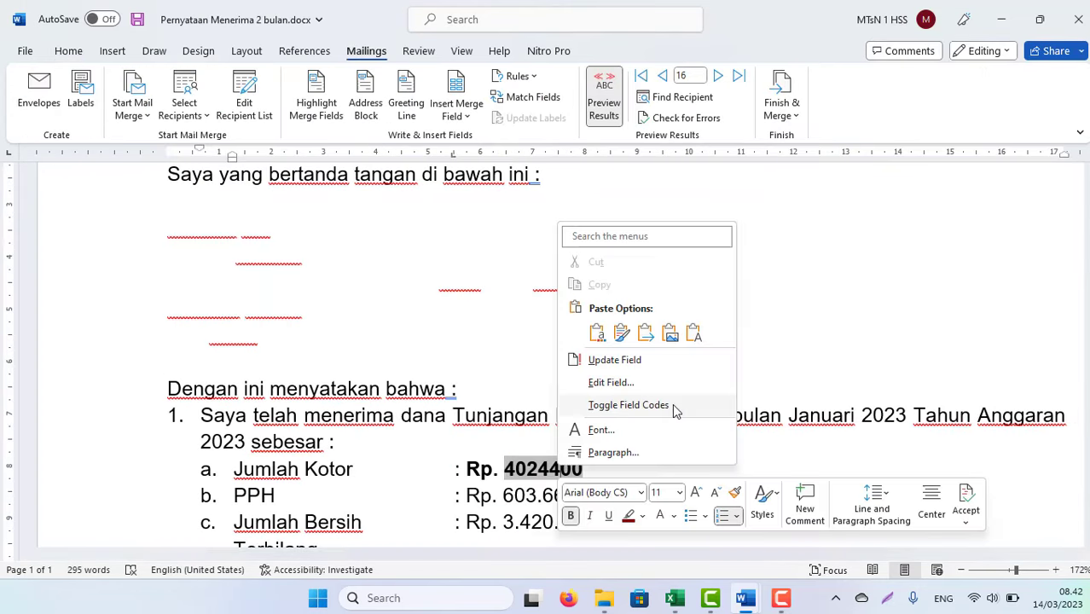
click(641, 408)
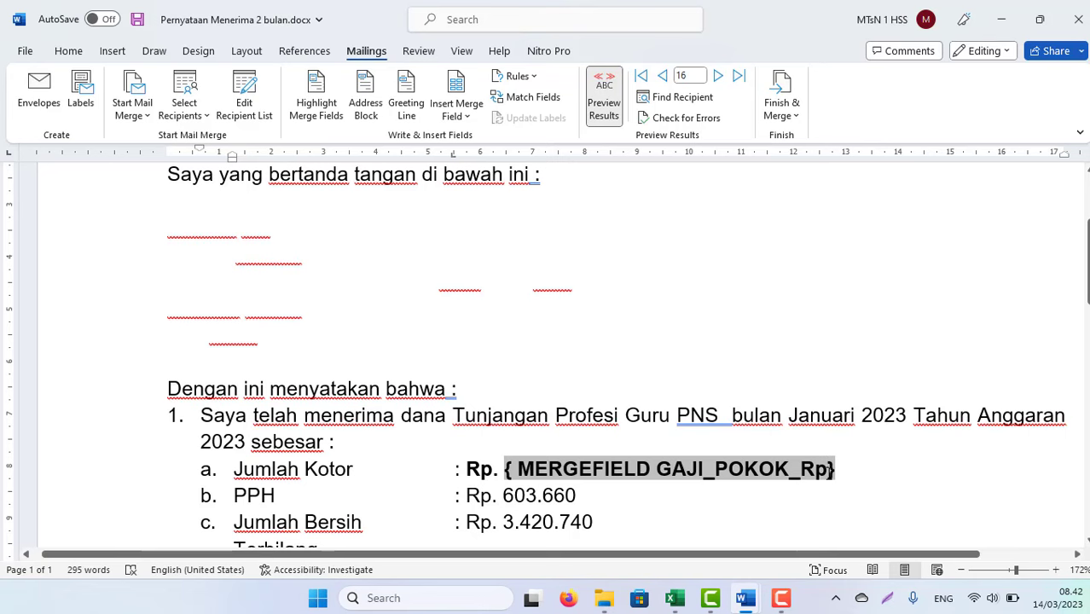
Step: Paste \#.### into the GAJI_POKOK_Rp field code as plain text
key(ctrl+v)
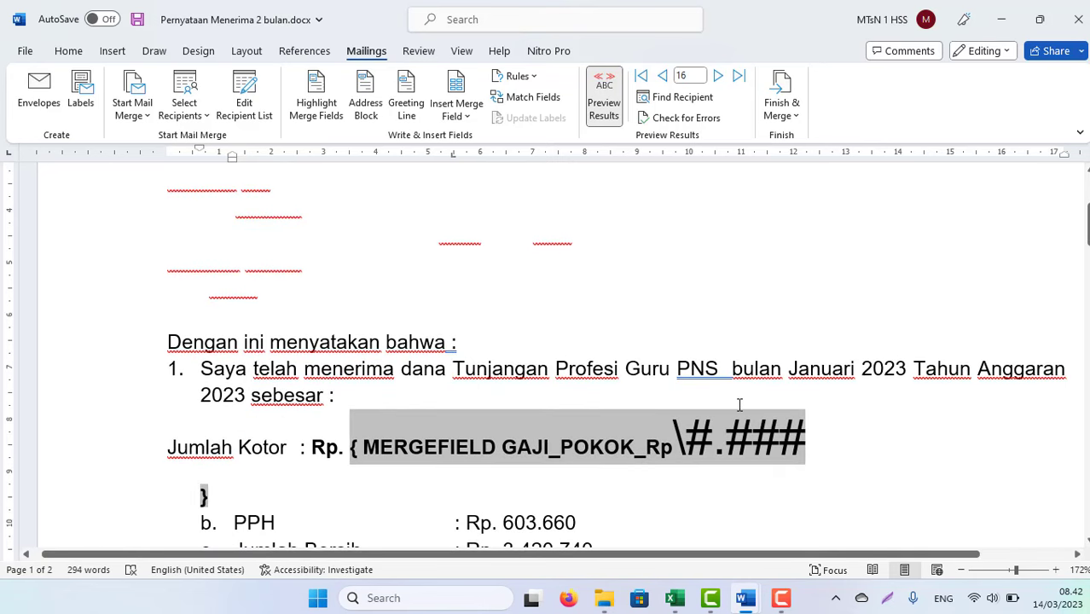
key(ctrl+z)
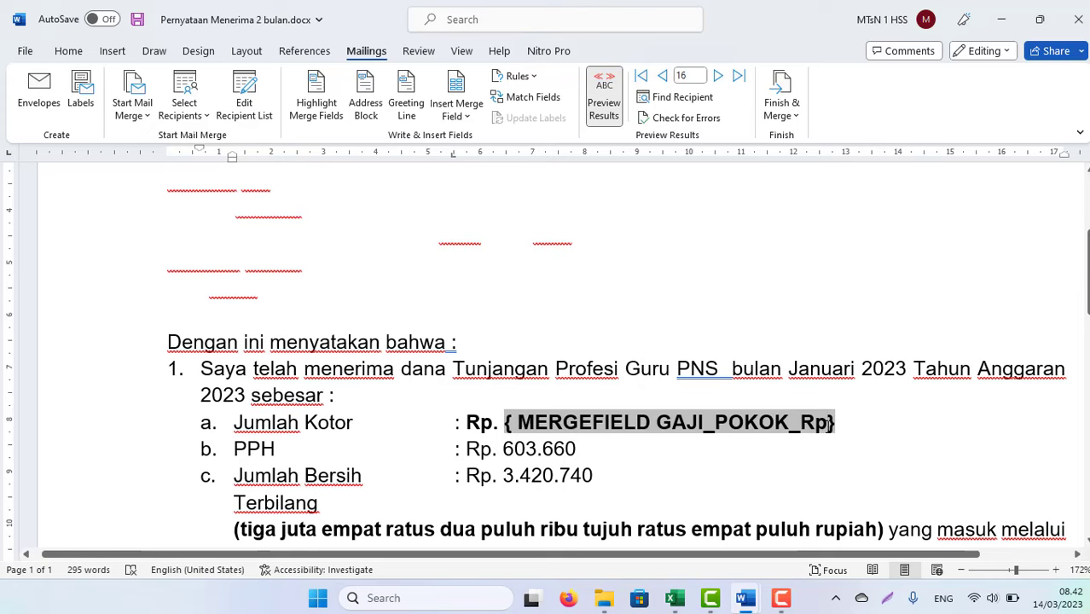
right_click(829, 424)
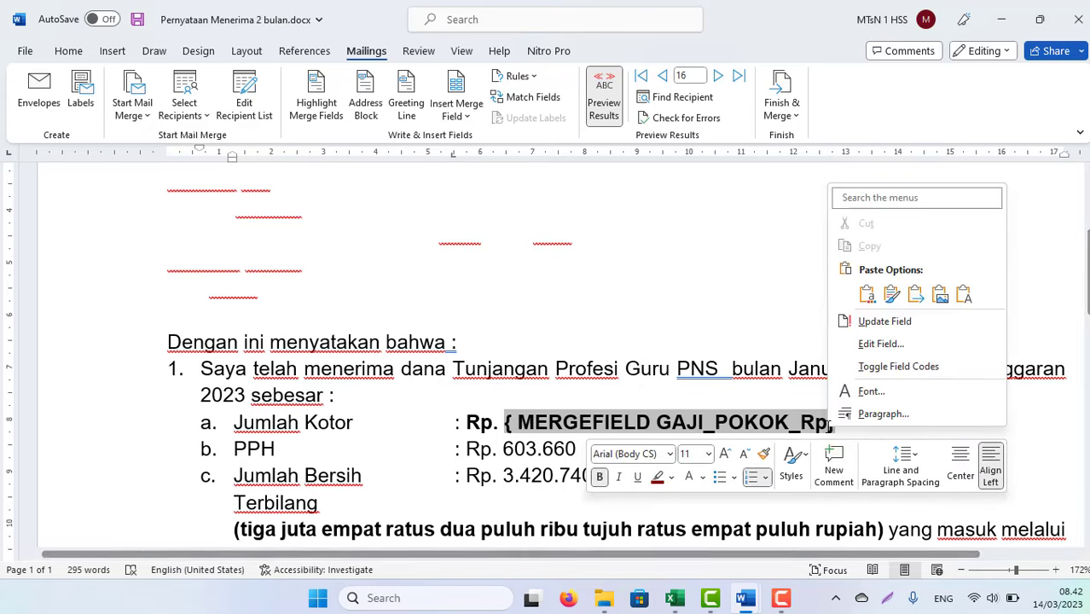
click(963, 294)
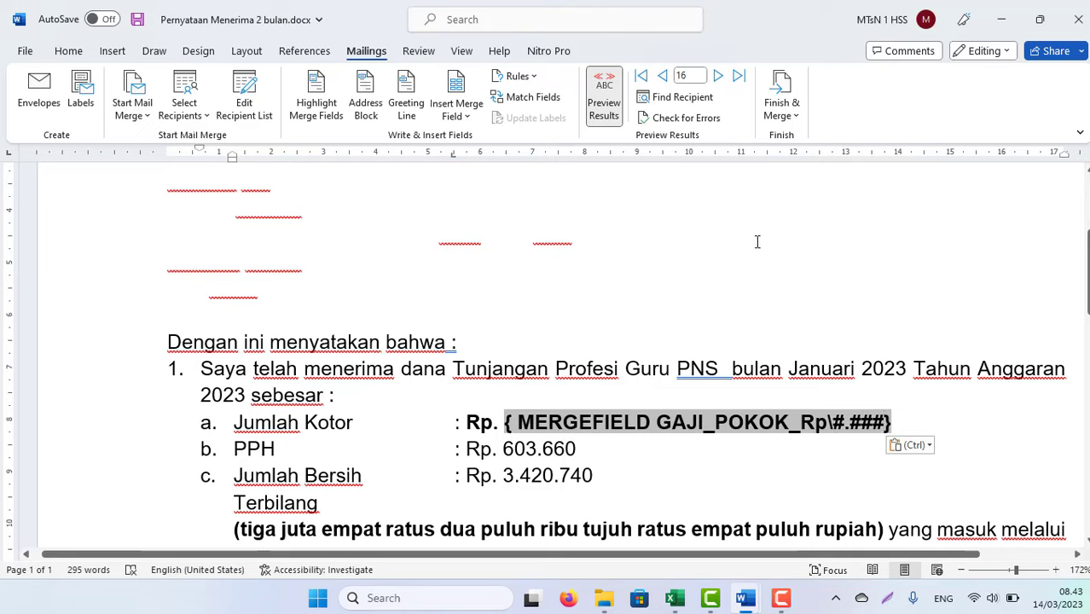
Step: Preview the merged records 17 and 18, showing the amount as 4.024.400
click(607, 107)
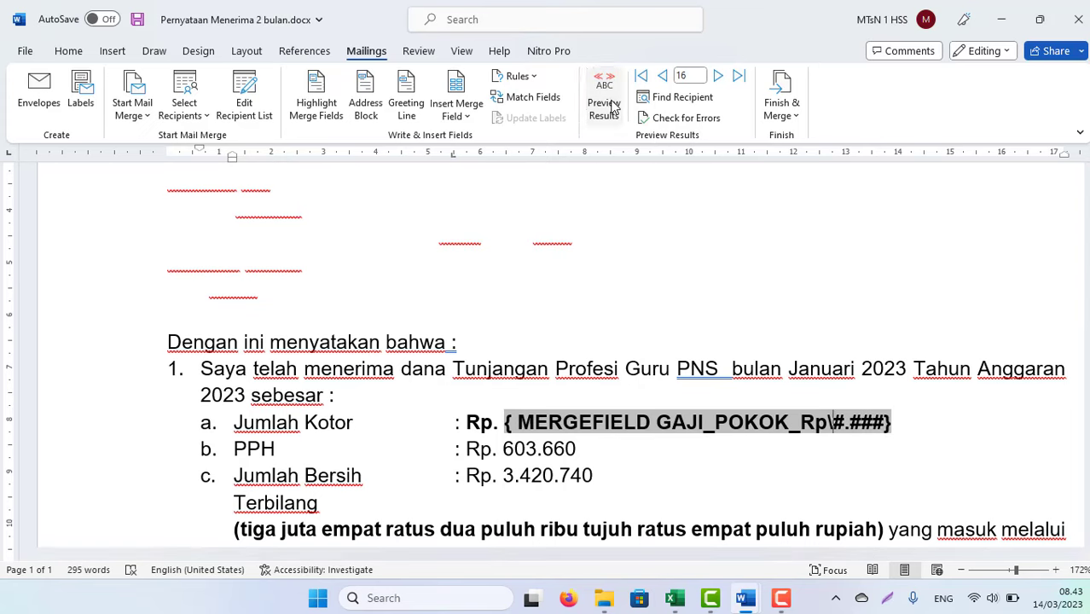
click(607, 106)
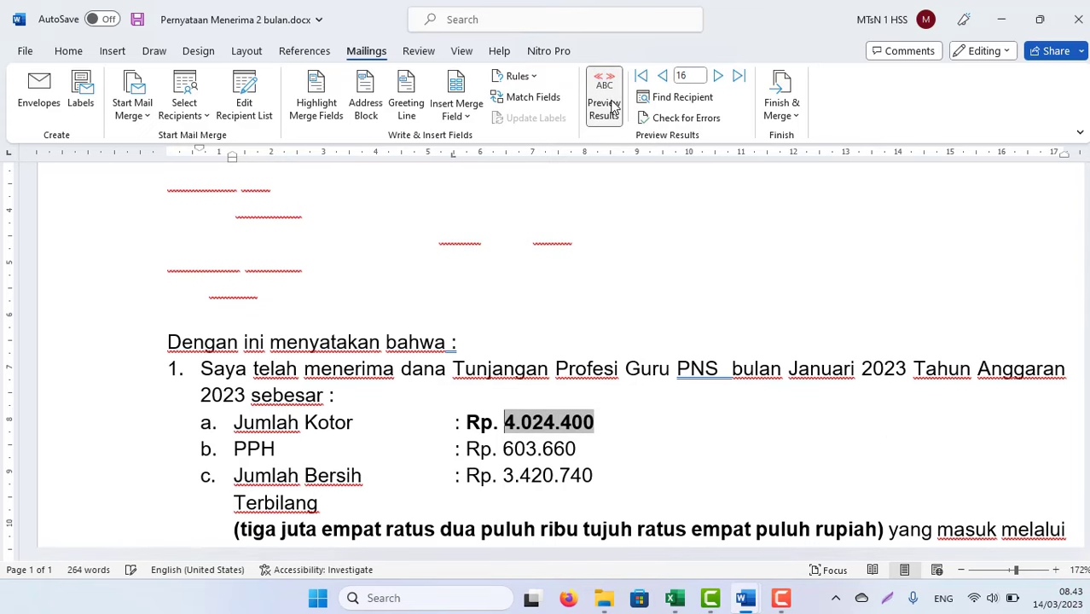
click(718, 77)
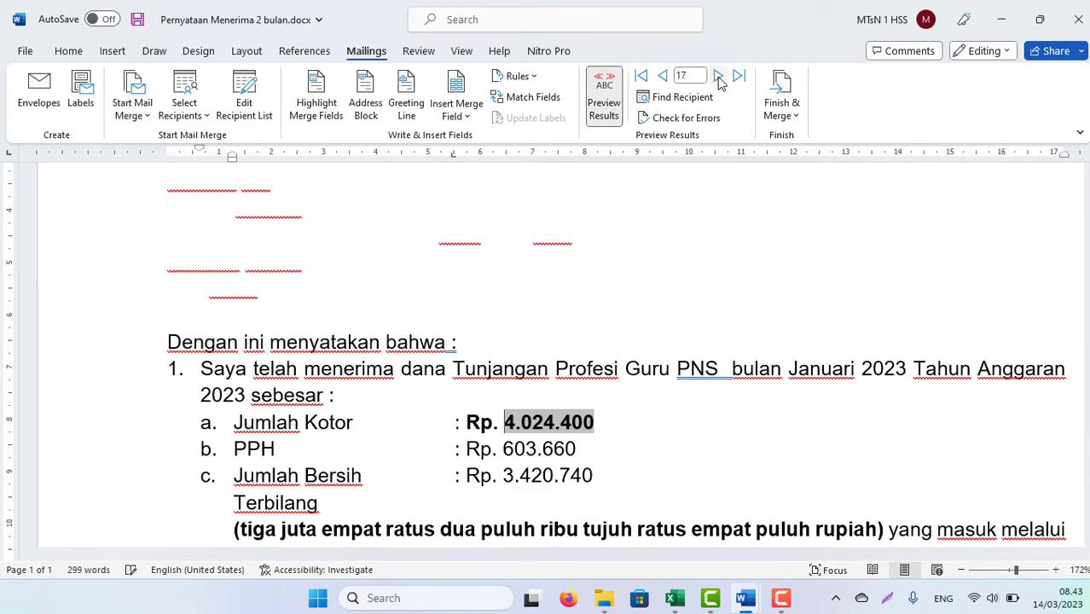
click(718, 77)
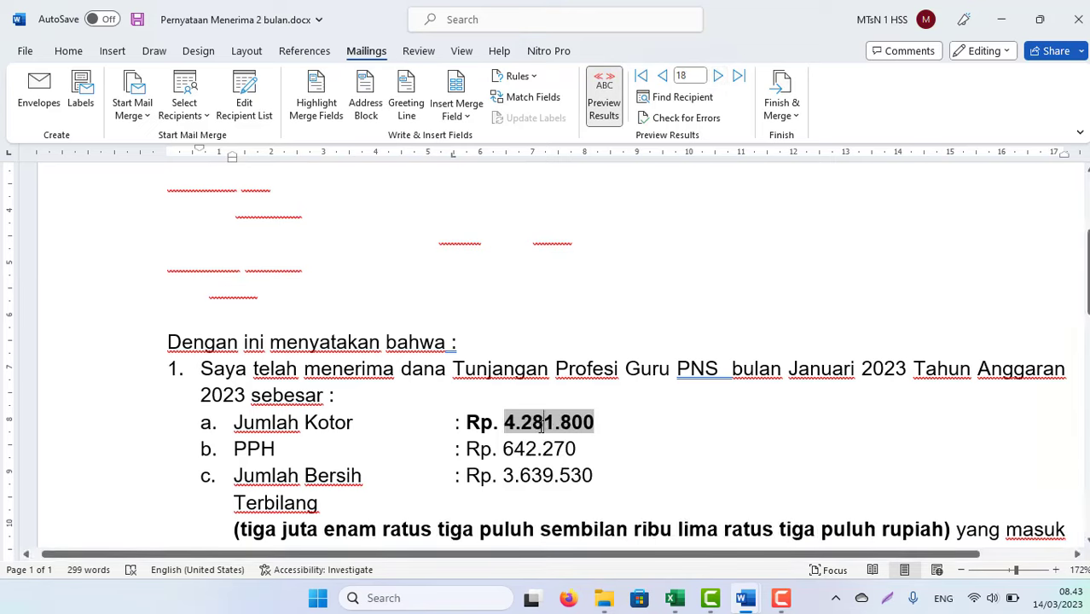
click(662, 76)
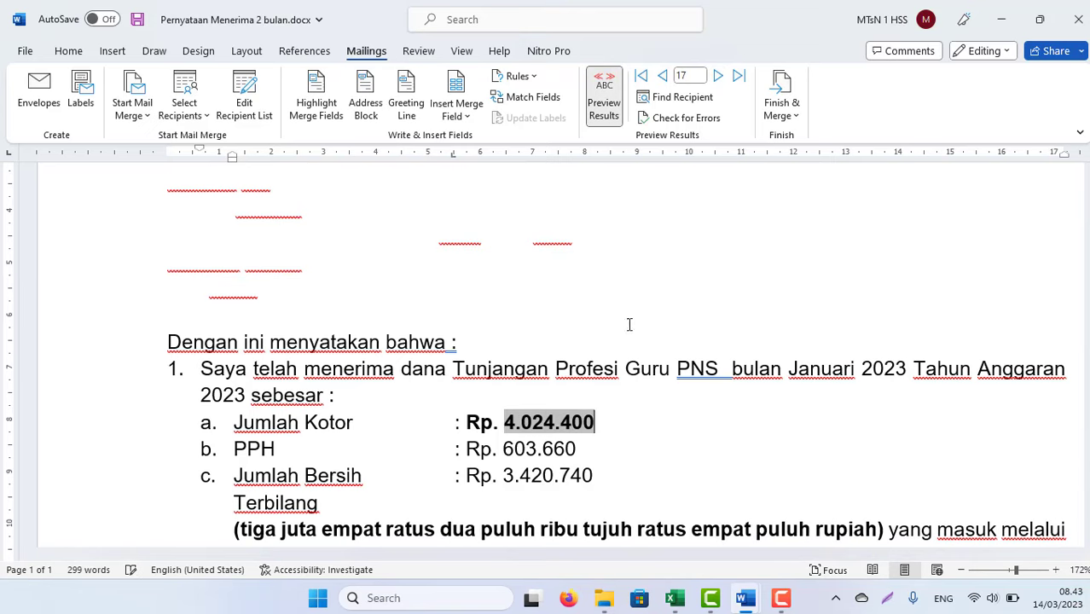
Step: Show the amount's { MERGEFIELD GAJI_POKOK_Rp\#.### } field code again
click(562, 426)
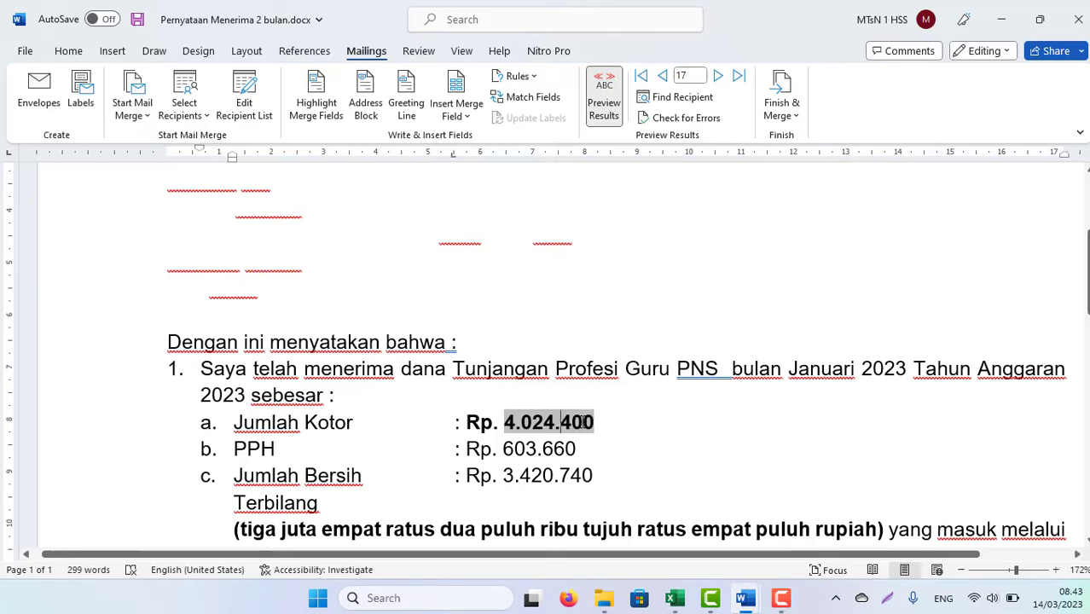
key(Left)
key(Left)
right_click(586, 415)
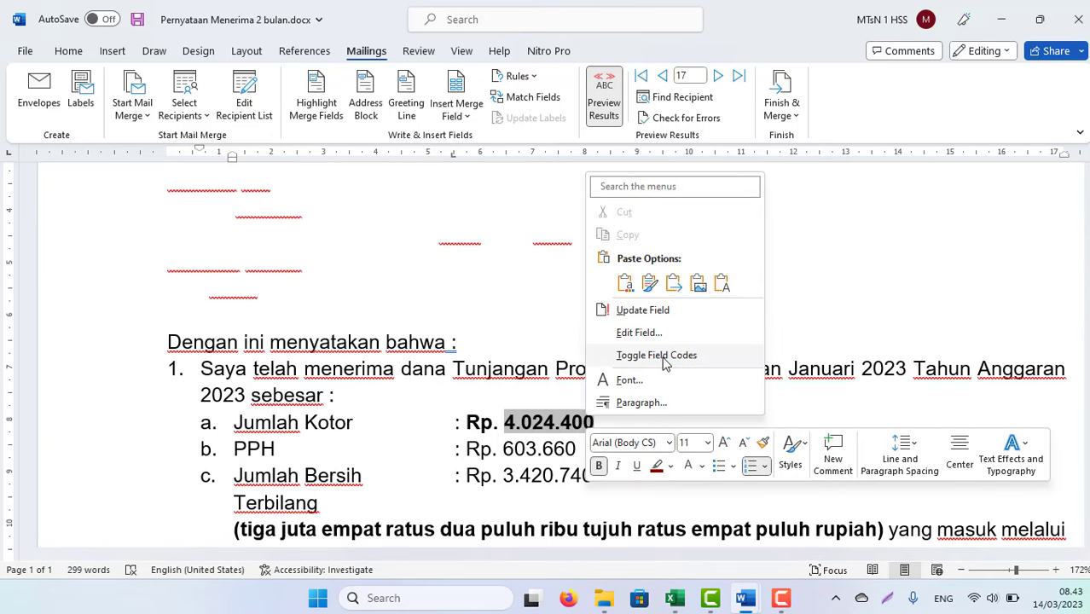
click(664, 356)
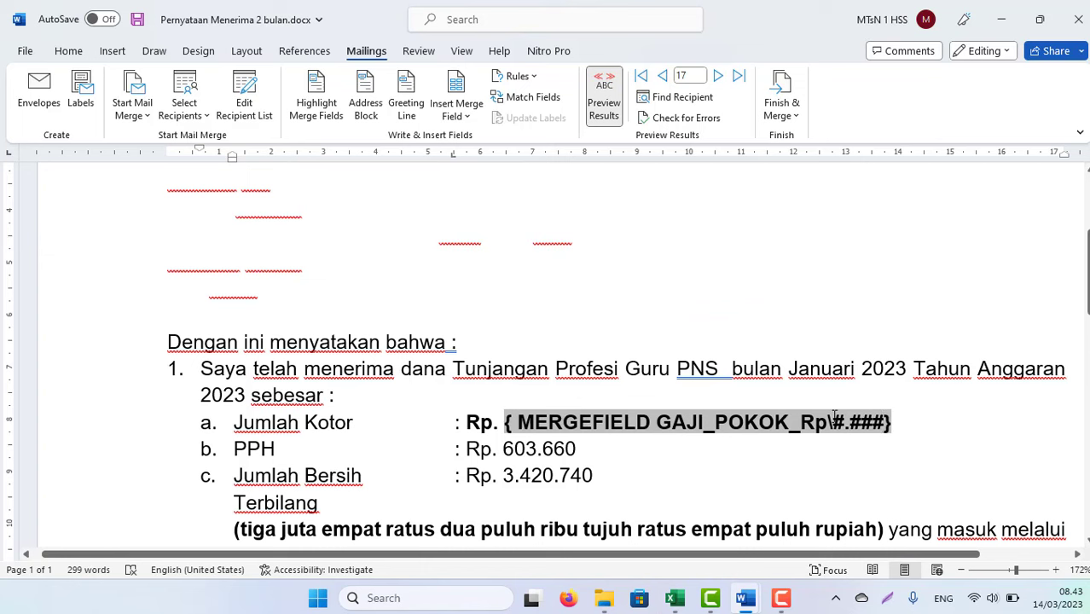
mouse_move(675, 598)
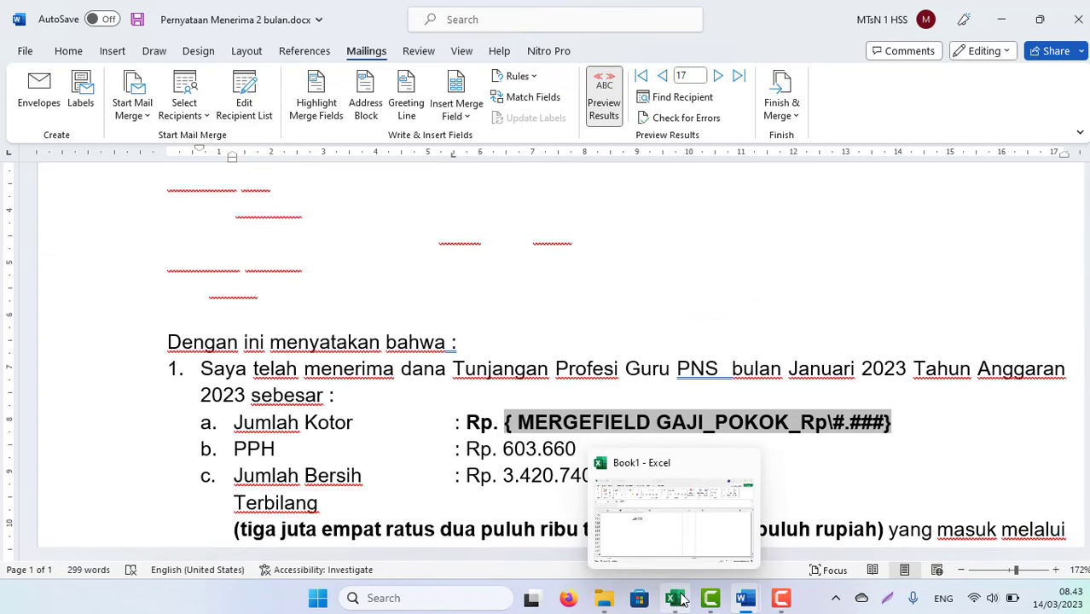
Step: Select the #.##0,00 format code in Excel's Format Cells Type box
click(654, 548)
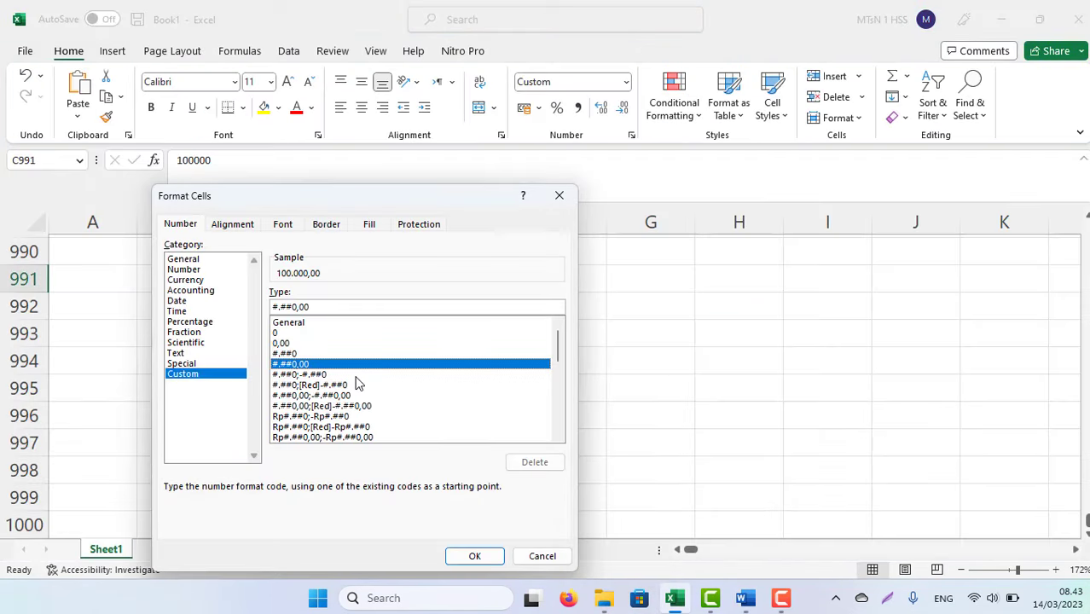
click(315, 306)
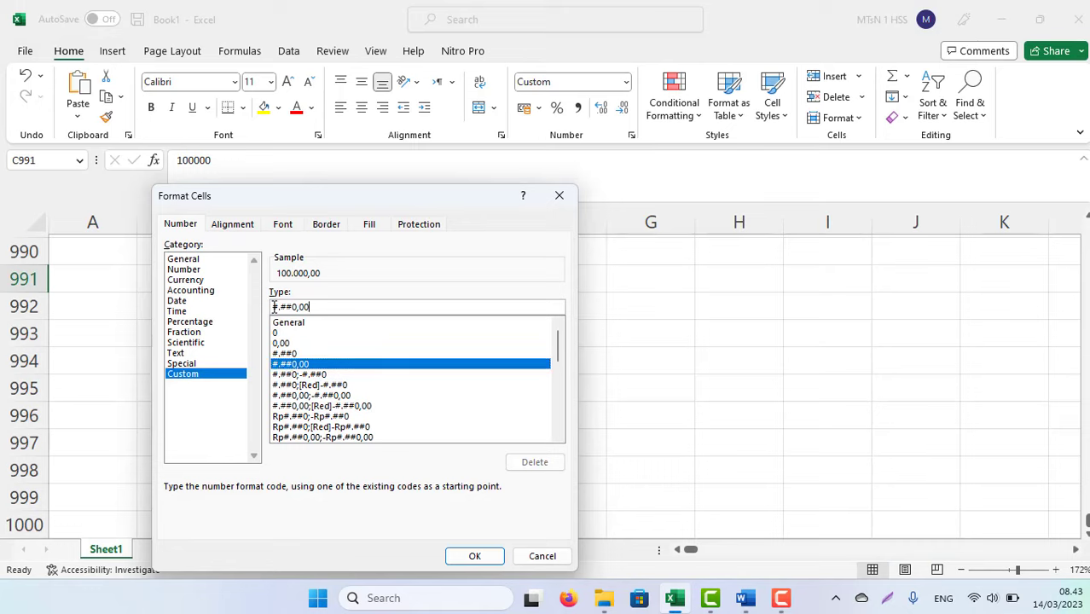
double_click(323, 307)
key(ctrl+c)
Step: Replace #.### with #.##0,00 in the field code and preview Rp. 4.024.400,00
key(alt+Tab)
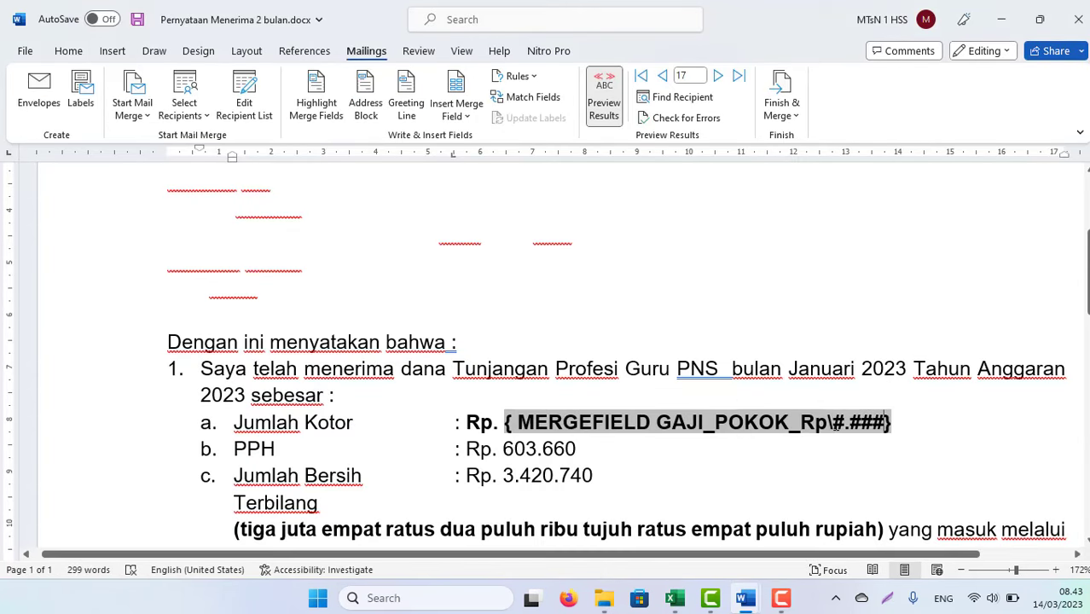
drag(832, 424, 880, 428)
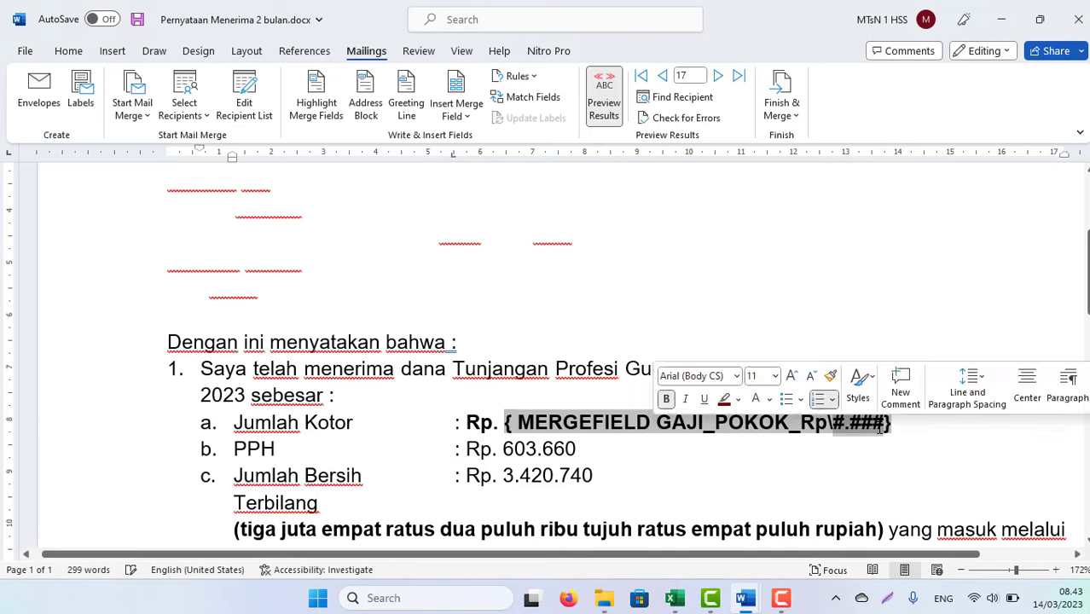
right_click(880, 428)
click(917, 294)
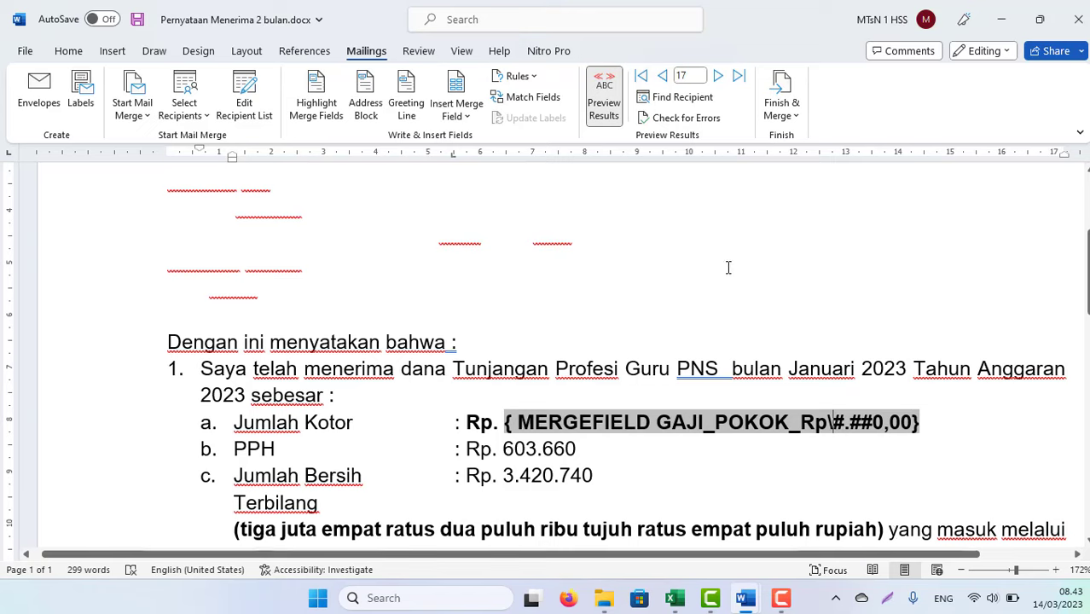
click(608, 92)
click(615, 90)
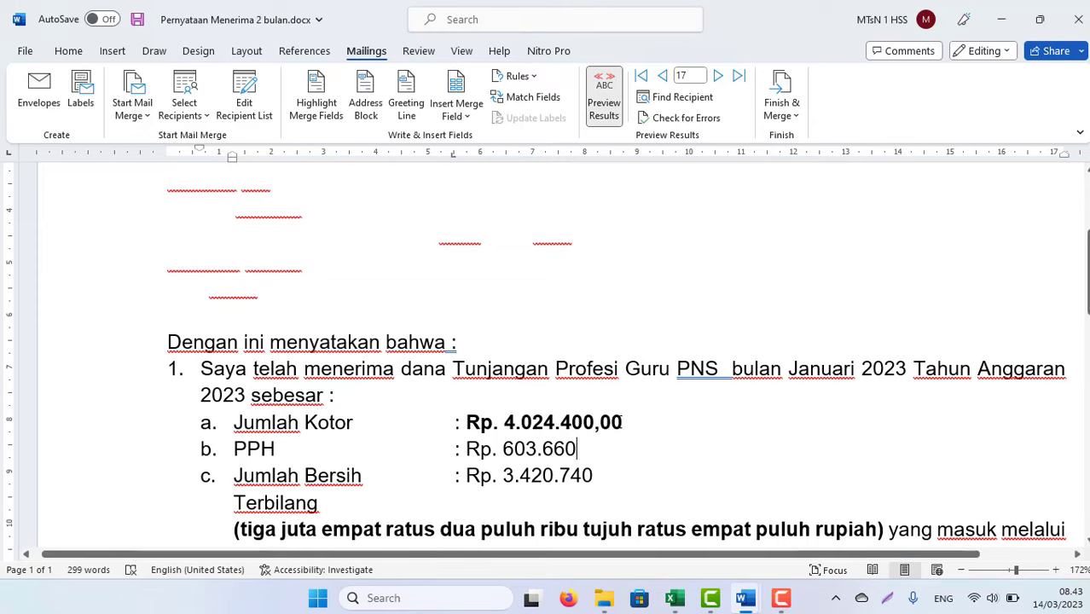
mouse_move(745, 598)
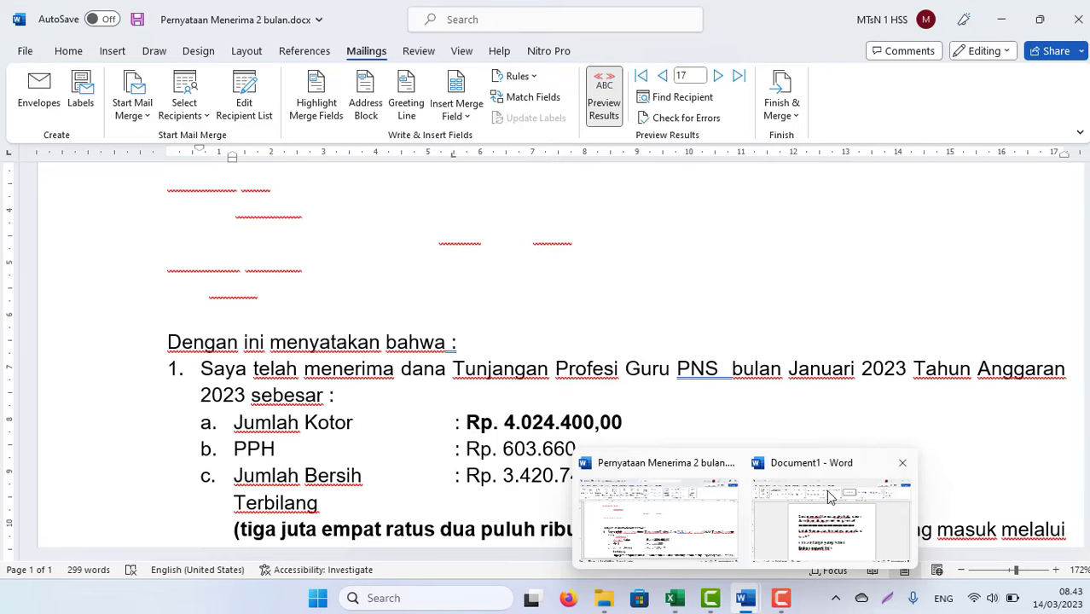
Step: Return to the notes document and select the backslash before ini
click(801, 537)
click(319, 438)
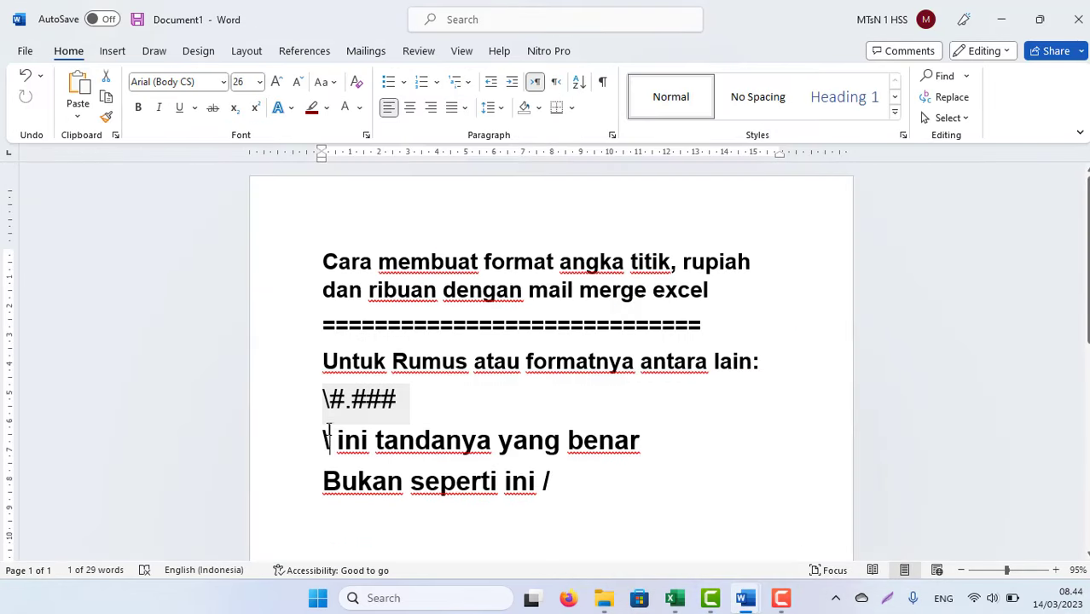
drag(319, 437, 330, 438)
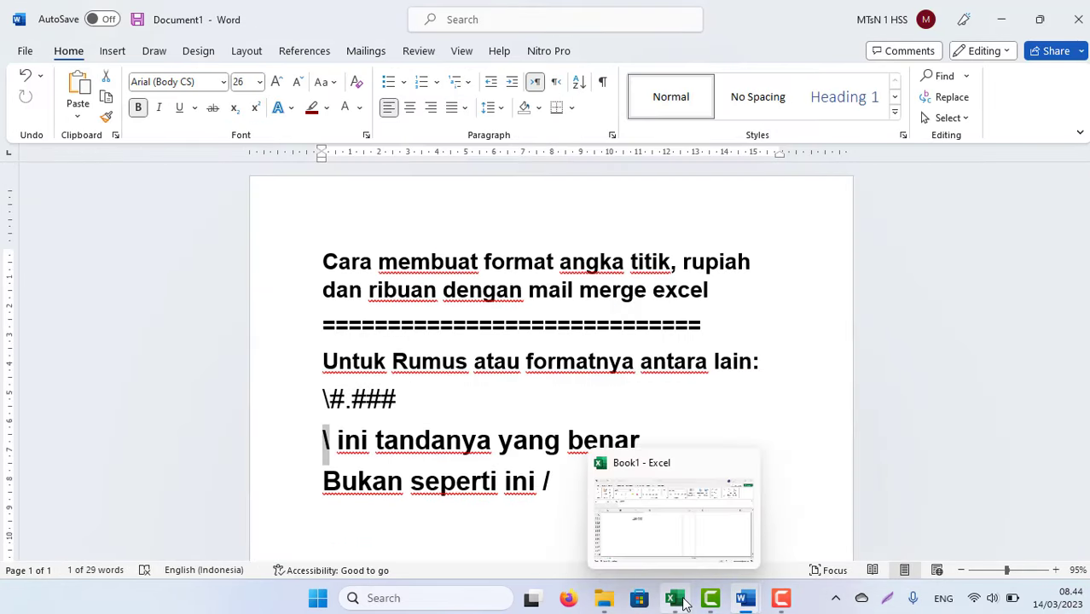
click(646, 507)
click(339, 385)
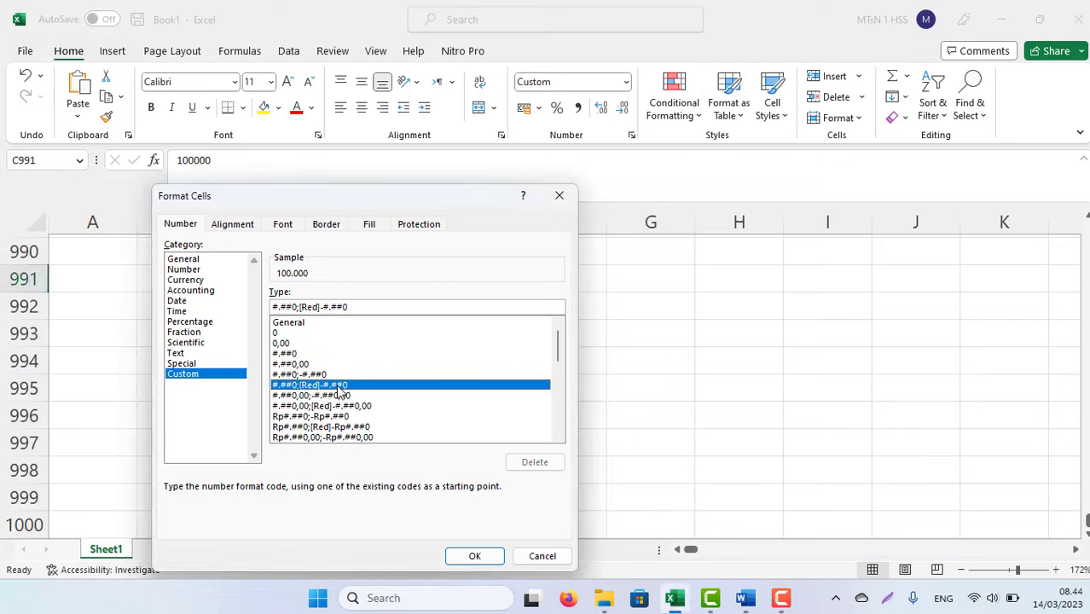
click(339, 395)
scroll(338, 390, down, 4)
scroll(338, 391, down, 5)
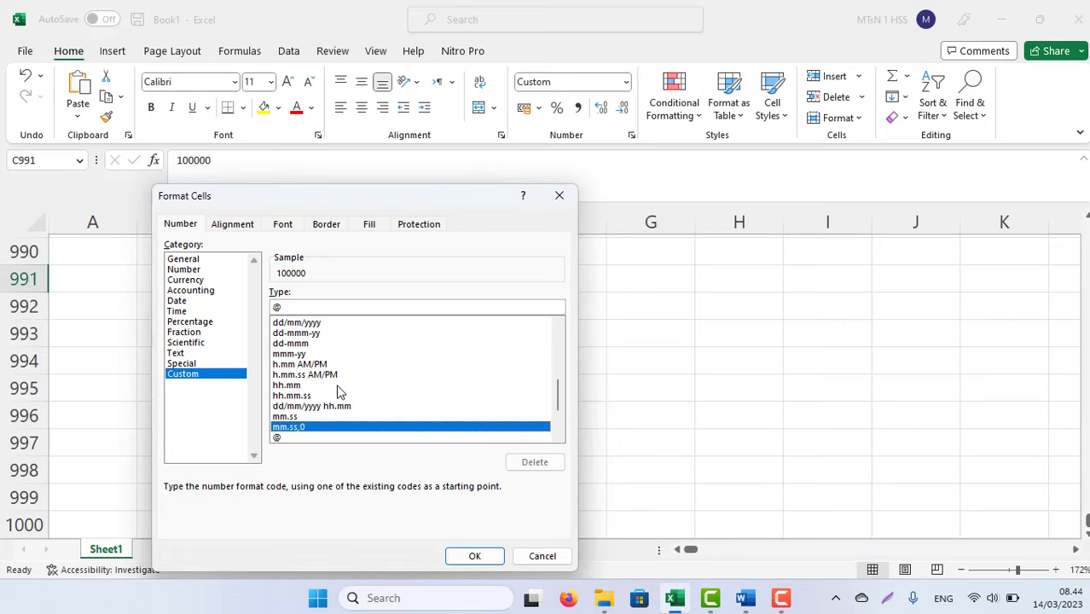
scroll(338, 390, up, 5)
key(Home)
key(Down)
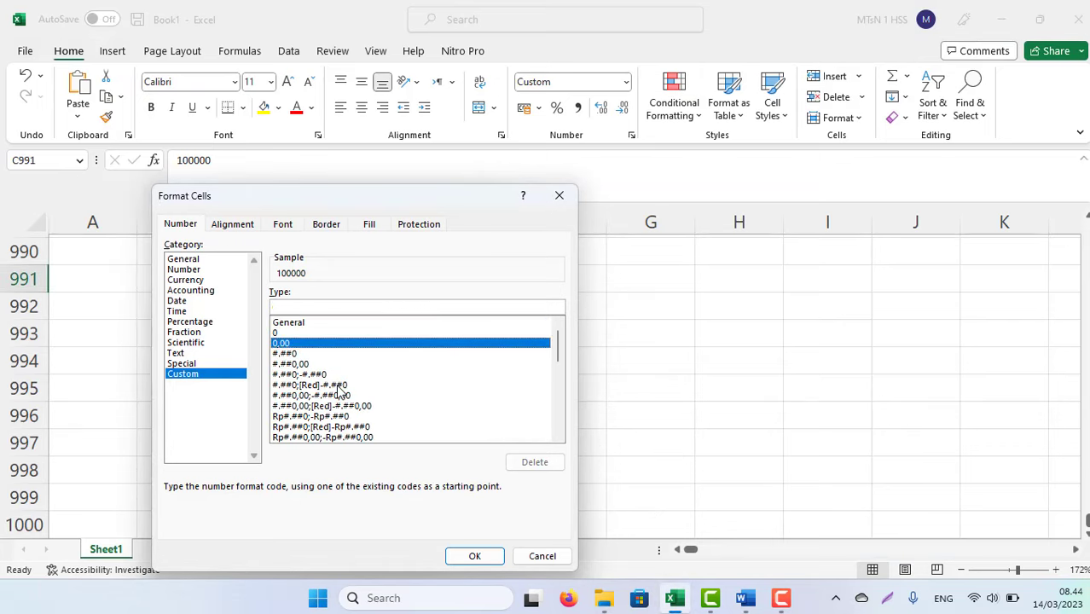
key(Down)
key(Down)
key(Down)
key(Down)
key(Down)
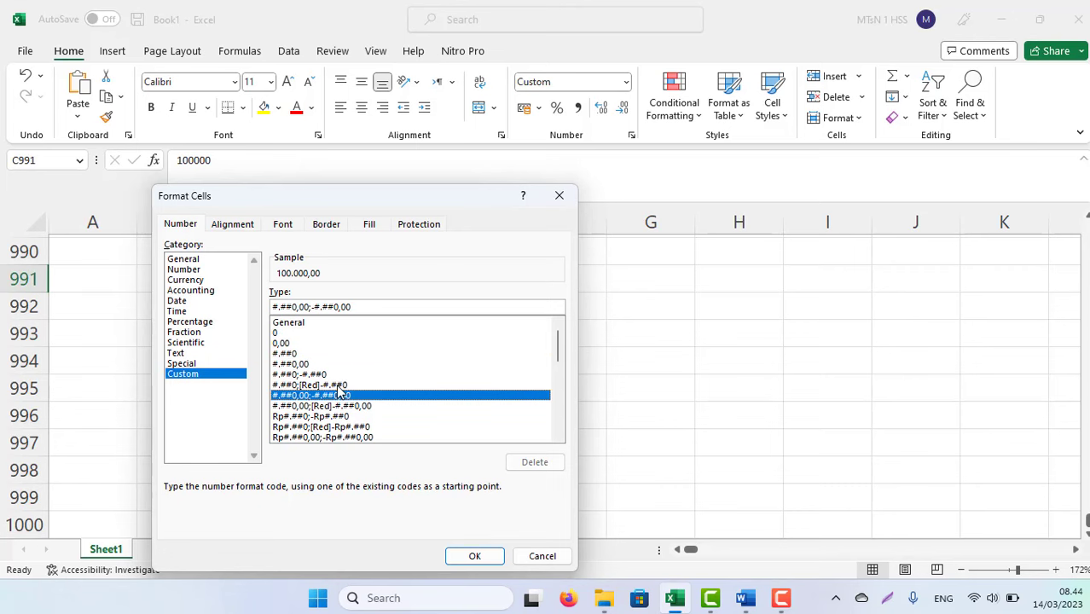